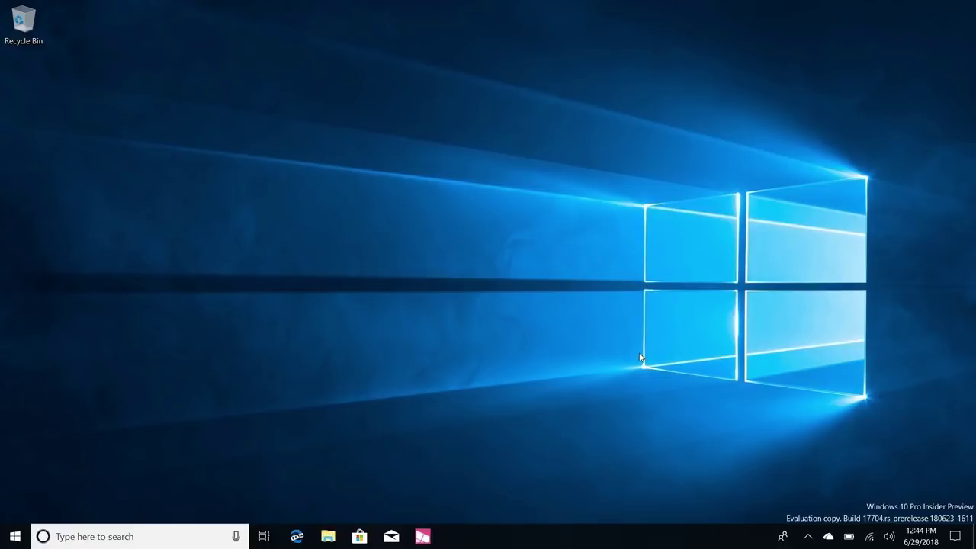
Review the snap, timeline and virtual desktop options on the Multitasking page of the Windows system settings, then close Settings.
click(338, 543)
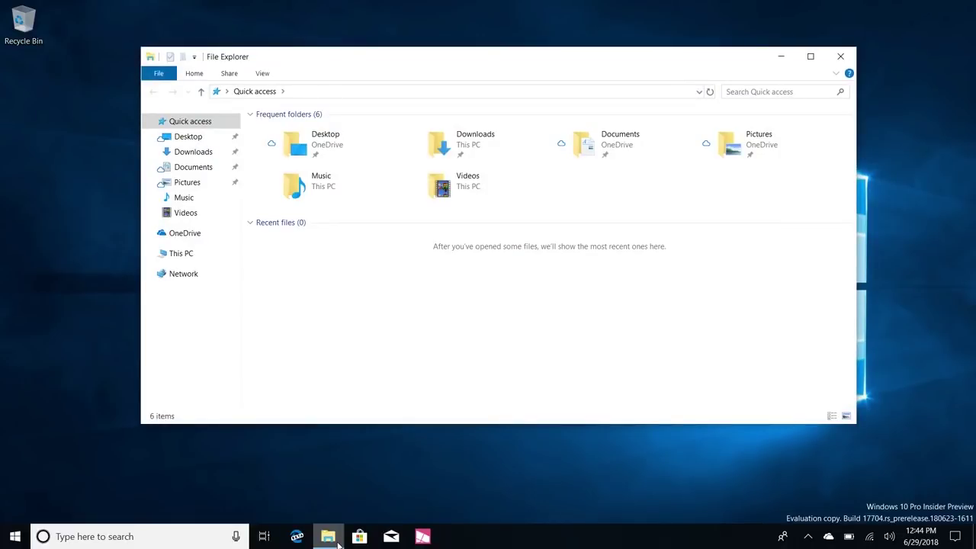
click(15, 536)
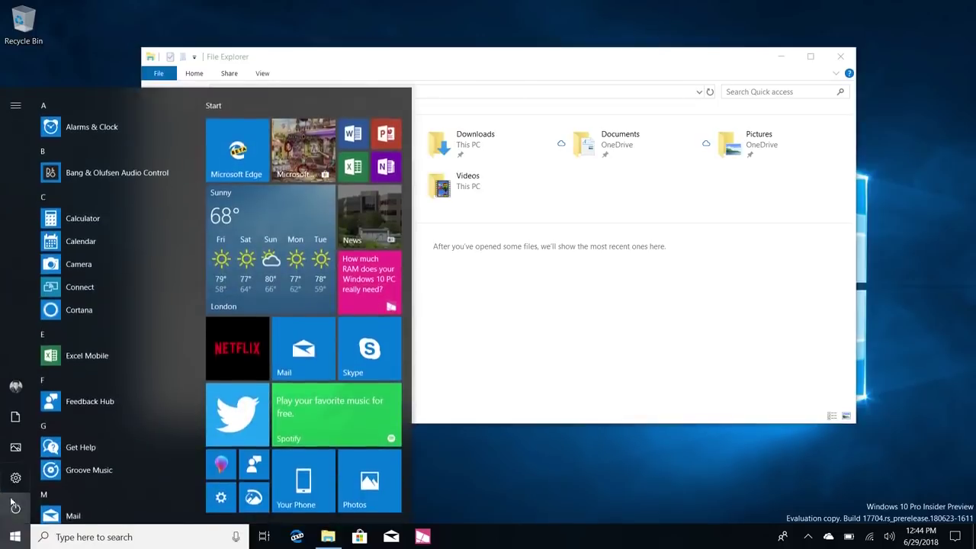
click(15, 479)
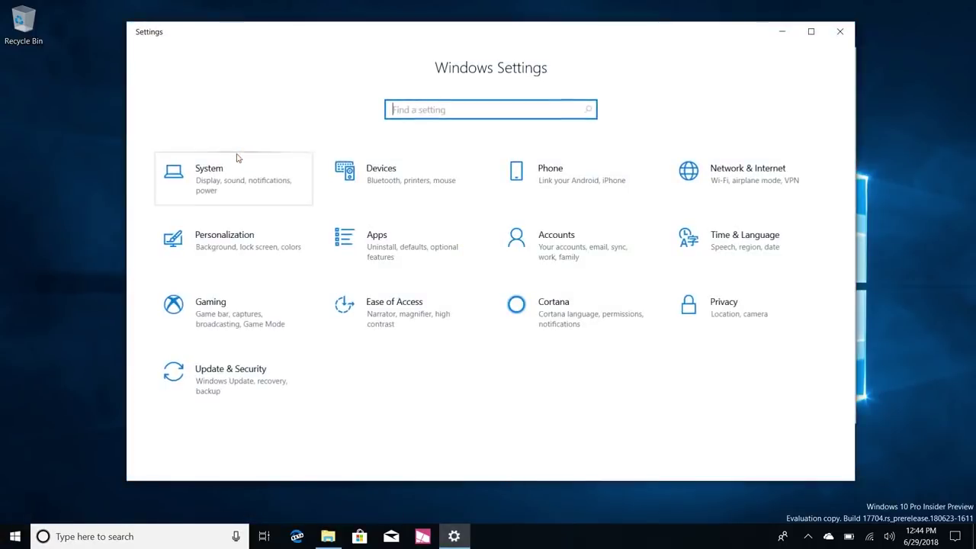
click(234, 161)
click(222, 409)
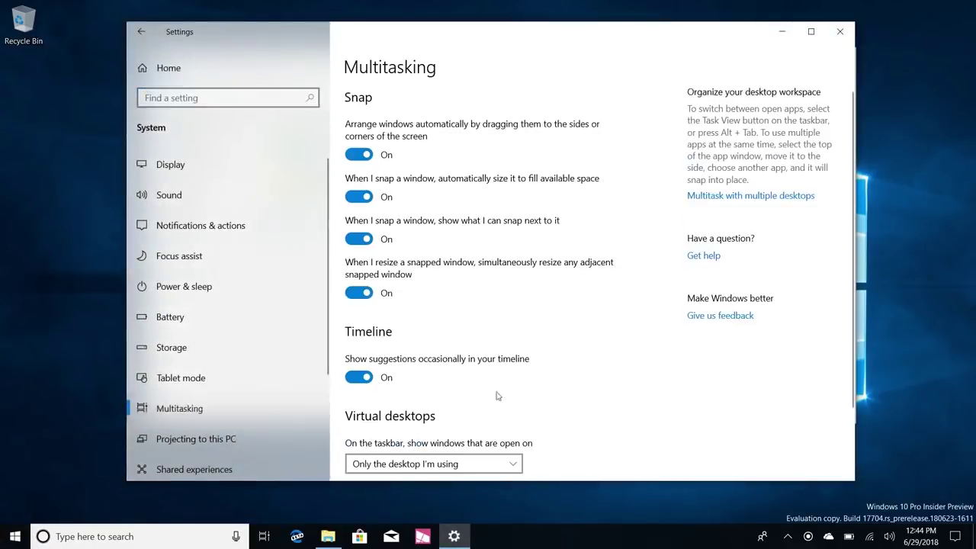
scroll(503, 394, down, 2)
scroll(524, 395, down, 1)
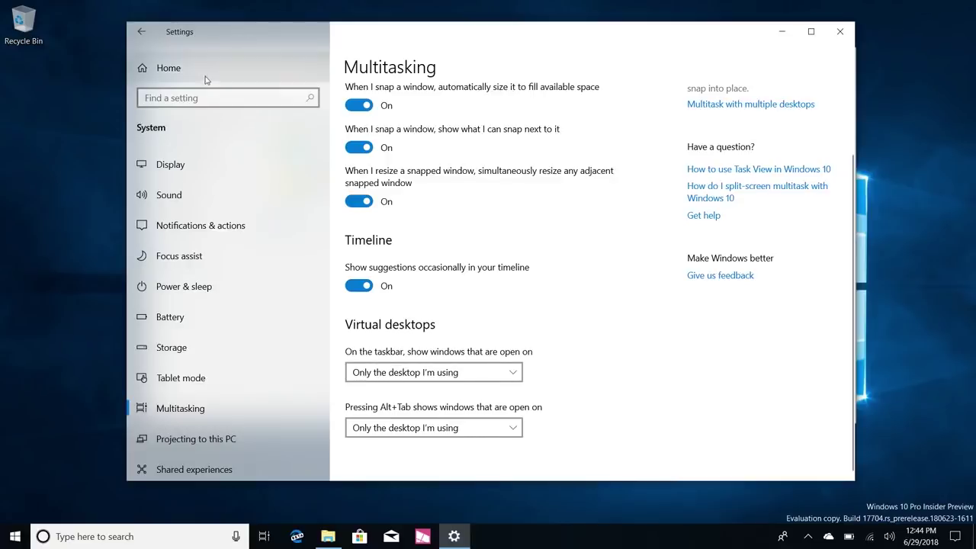
key(alt+F4)
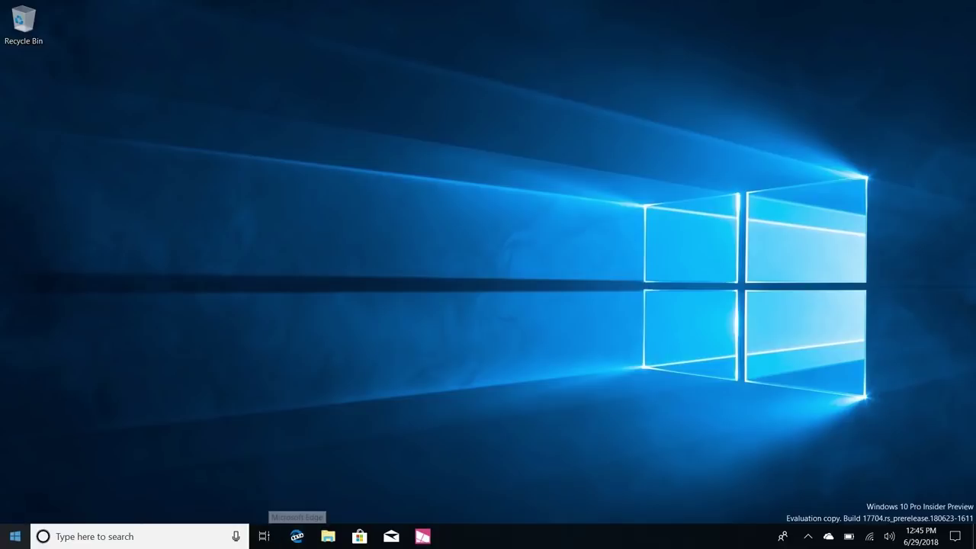
Launch Microsoft Edge and look over its general settings and the Favorites hub.
click(15, 537)
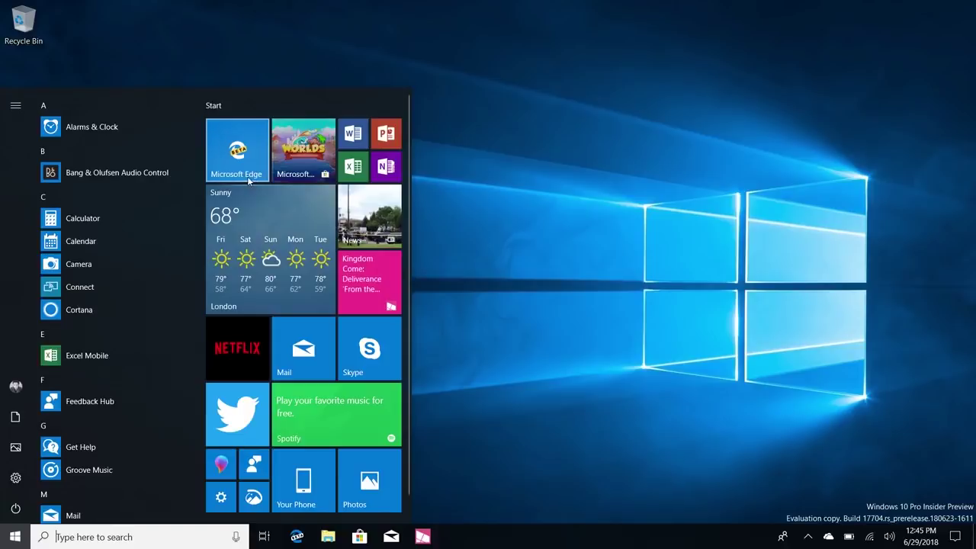
click(238, 163)
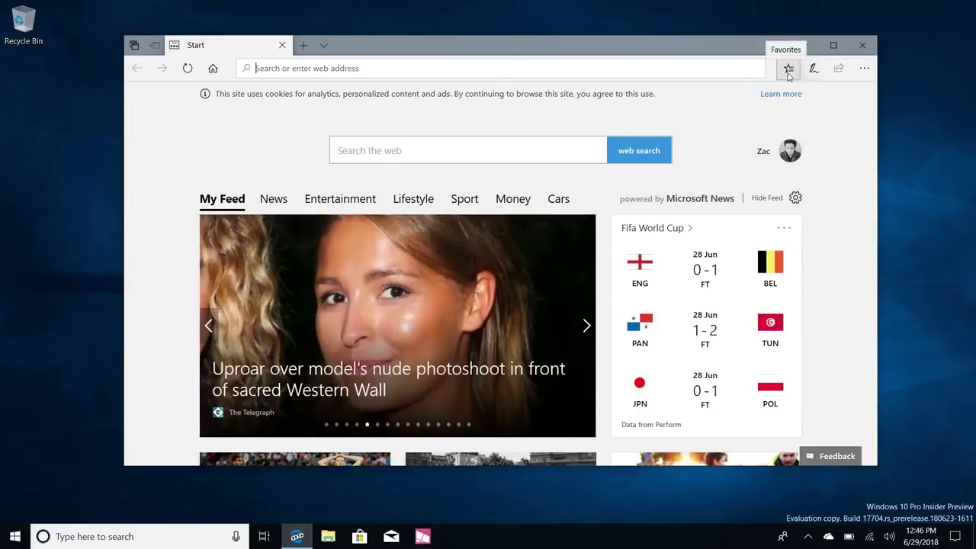
click(862, 70)
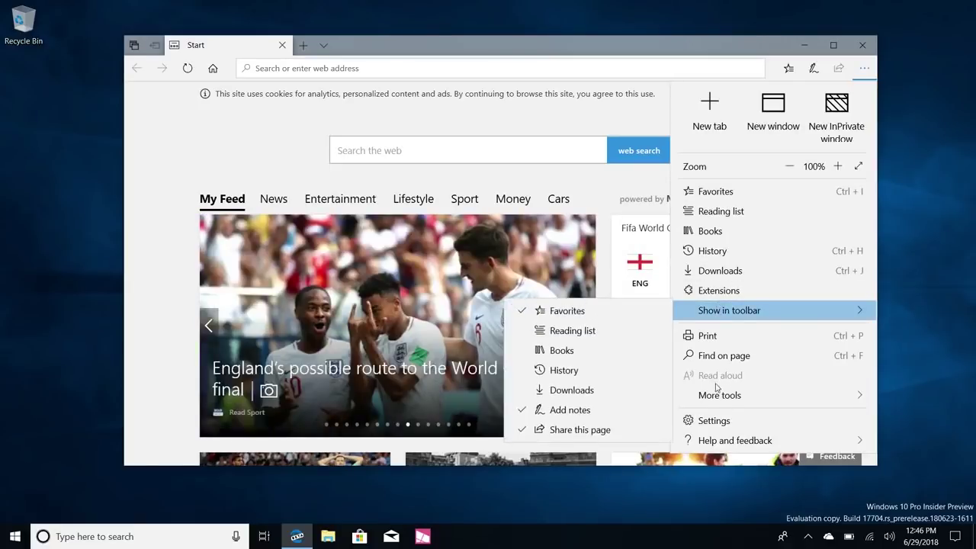
mouse_move(717, 399)
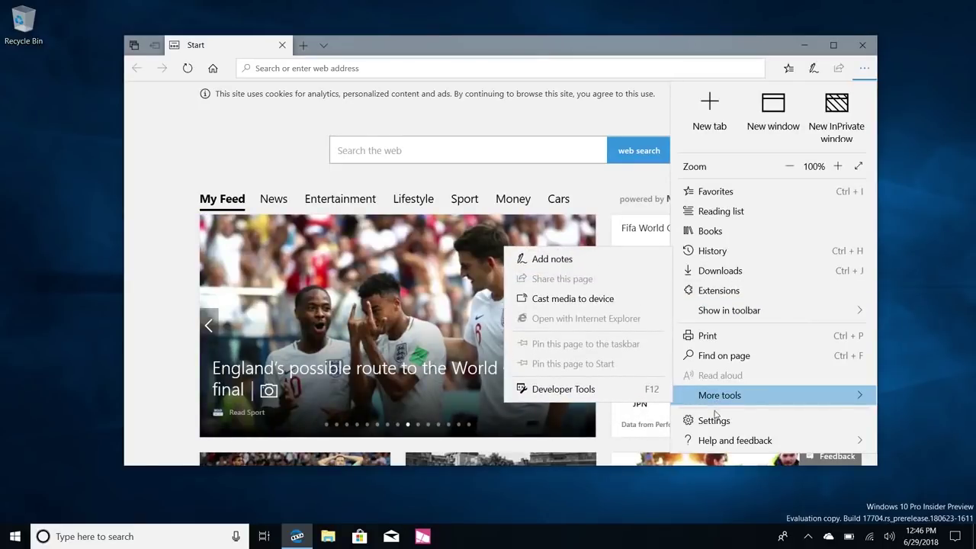
click(715, 420)
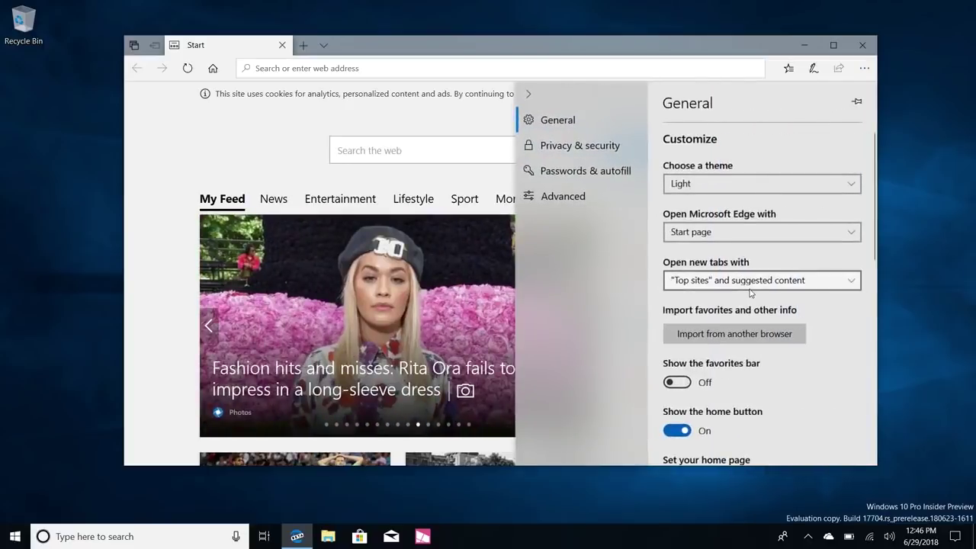
click(788, 69)
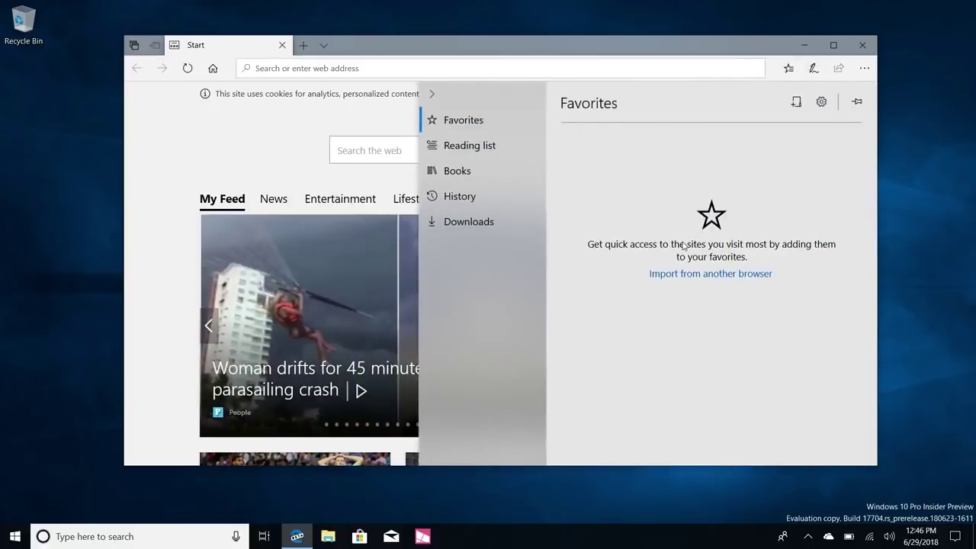
Try the Dark theme in the browser's general settings, then return to the Light theme.
click(864, 67)
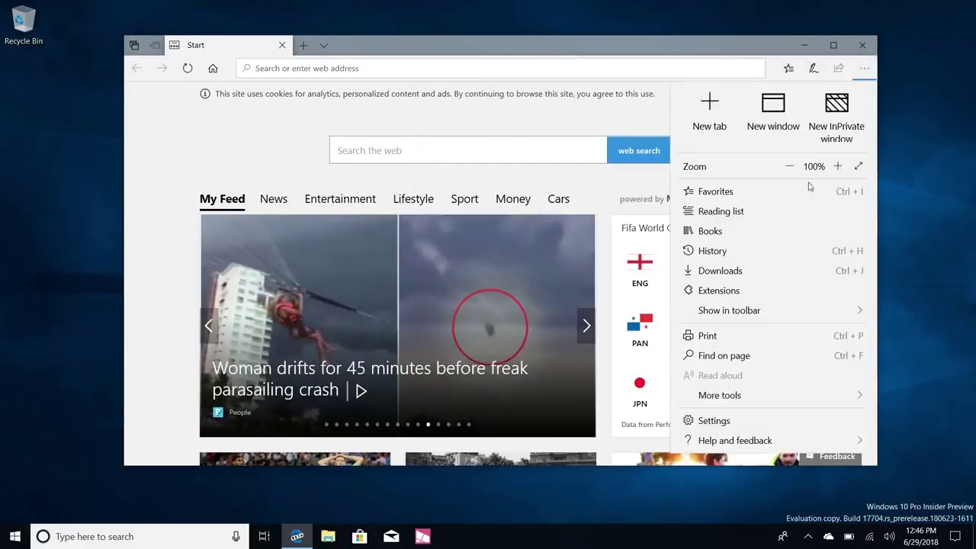
click(727, 420)
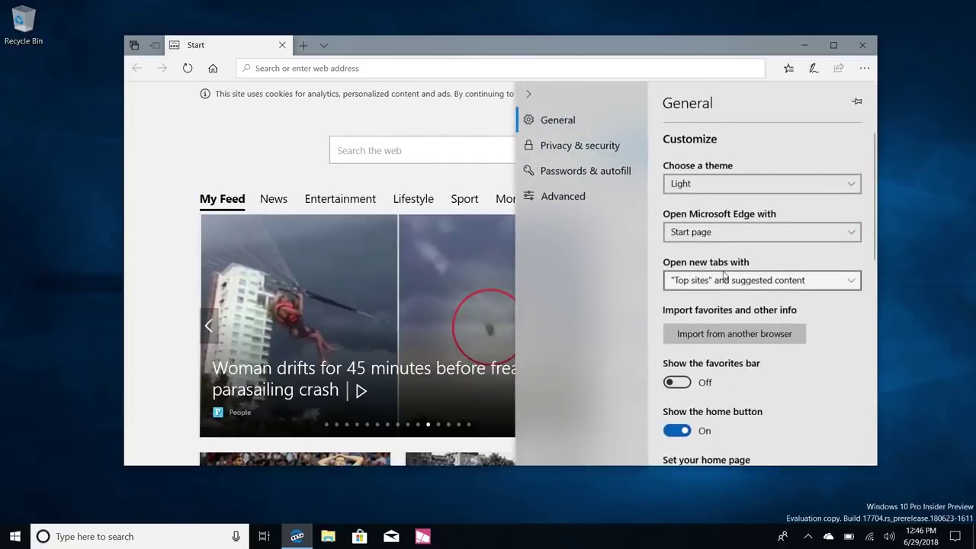
click(721, 187)
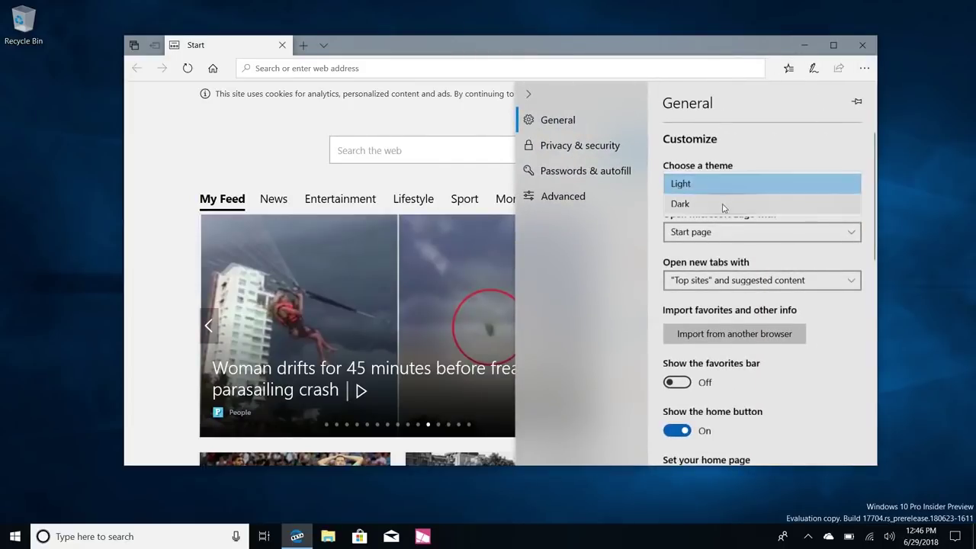
click(725, 207)
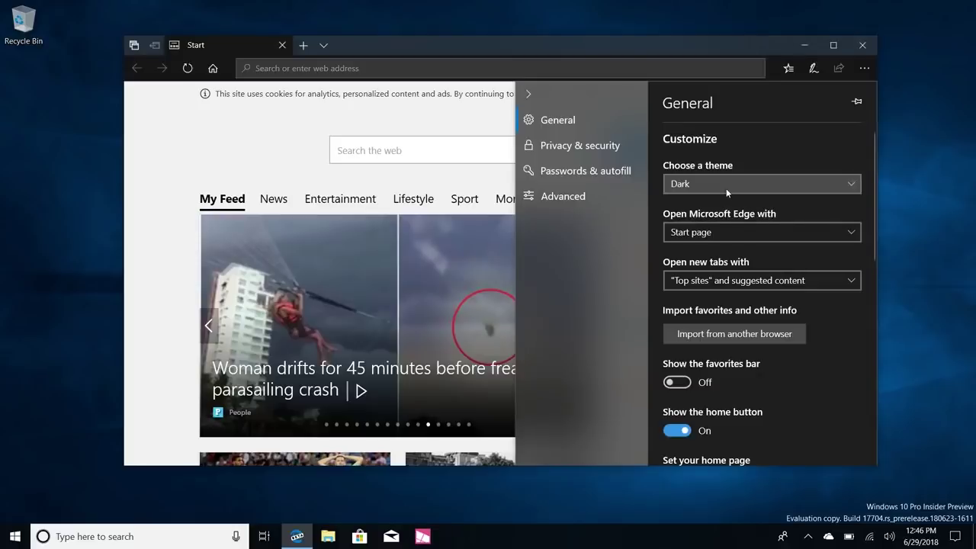
click(727, 187)
click(721, 166)
Try the Block and Limit options for media autoplay in the advanced settings, return it to Allow, and close the settings.
scroll(721, 229, down, 2)
click(563, 196)
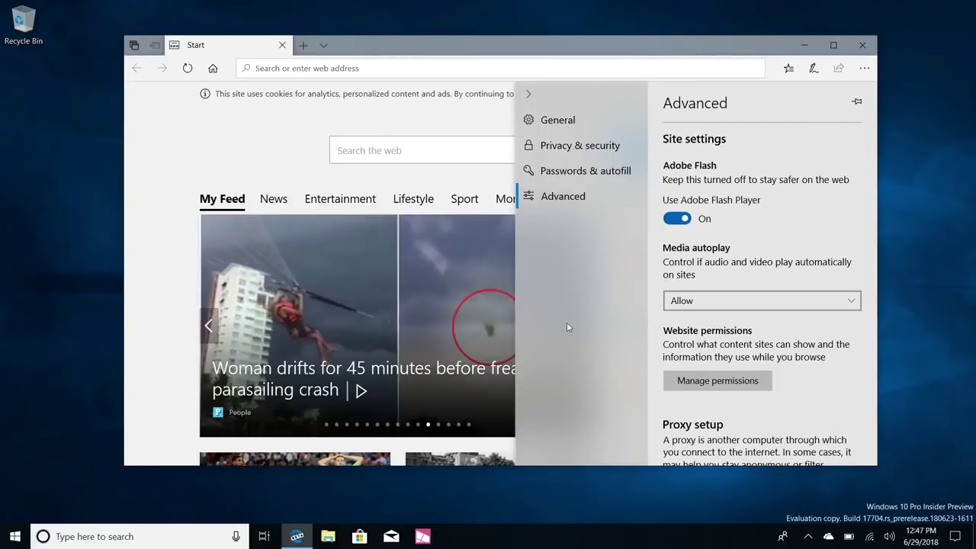
click(700, 306)
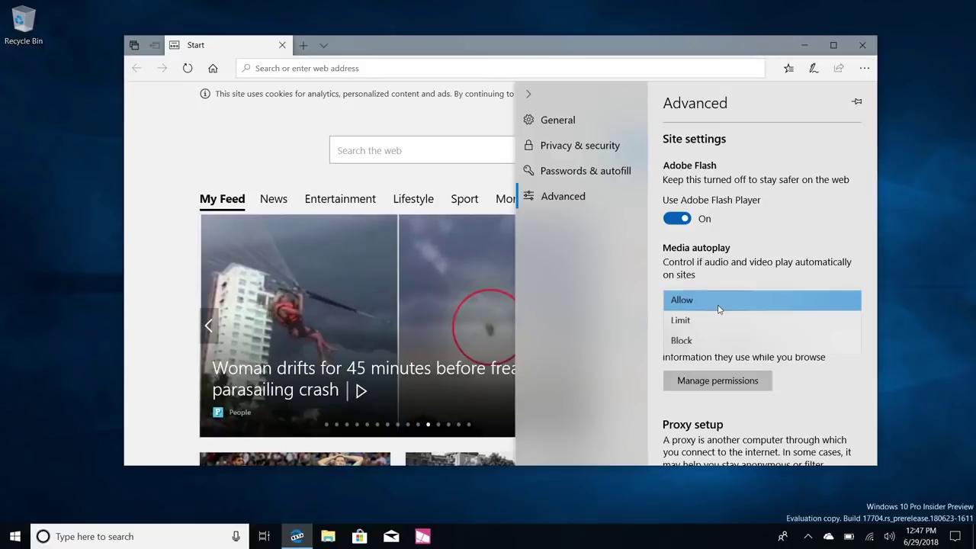
click(744, 341)
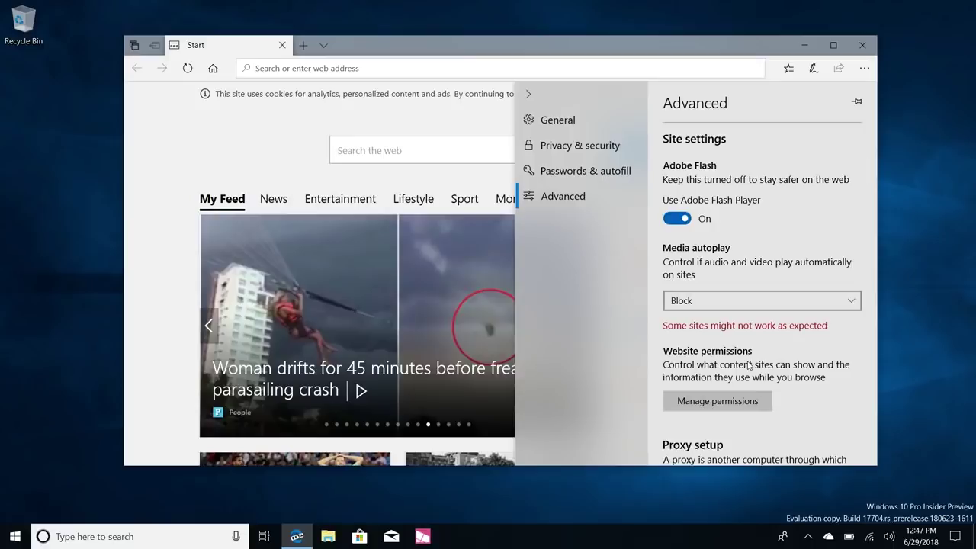
click(732, 300)
click(709, 281)
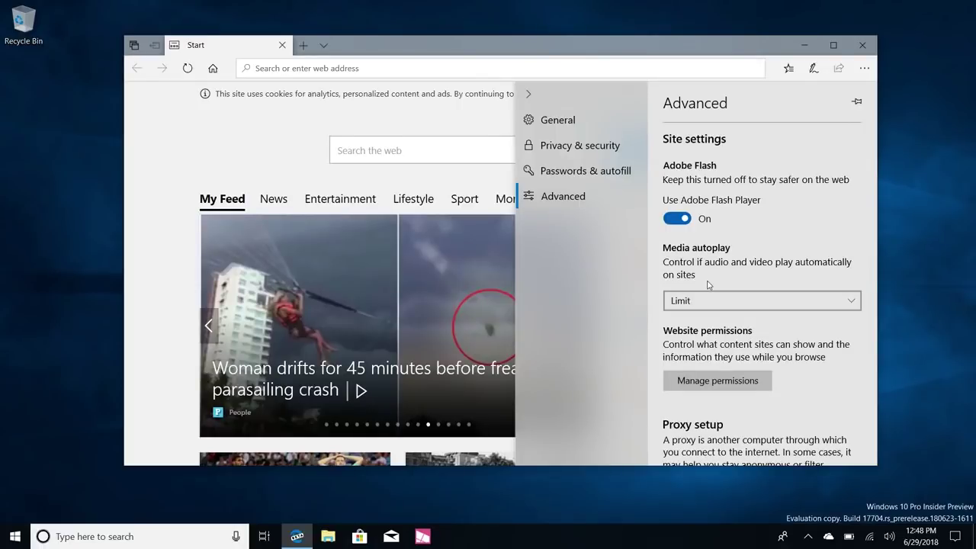
click(709, 300)
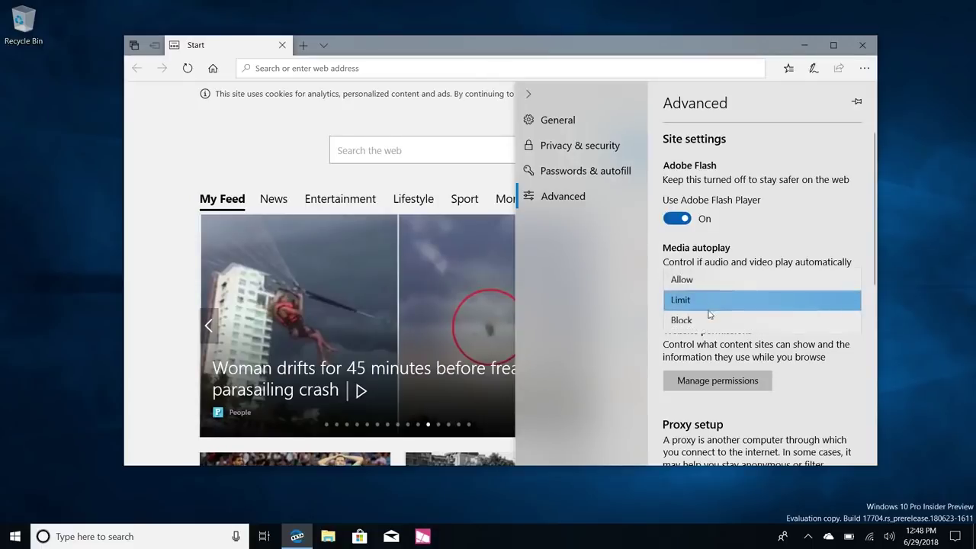
click(709, 319)
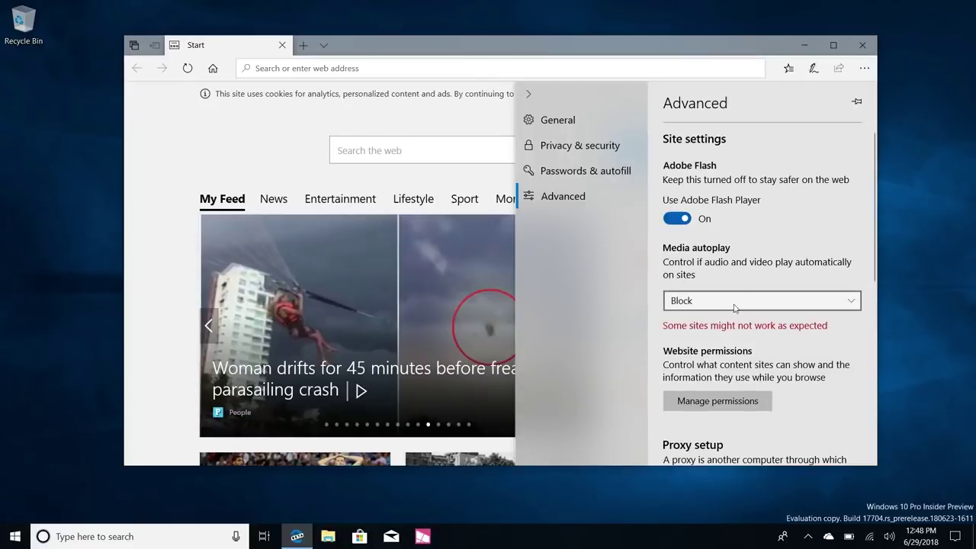
click(800, 305)
click(682, 261)
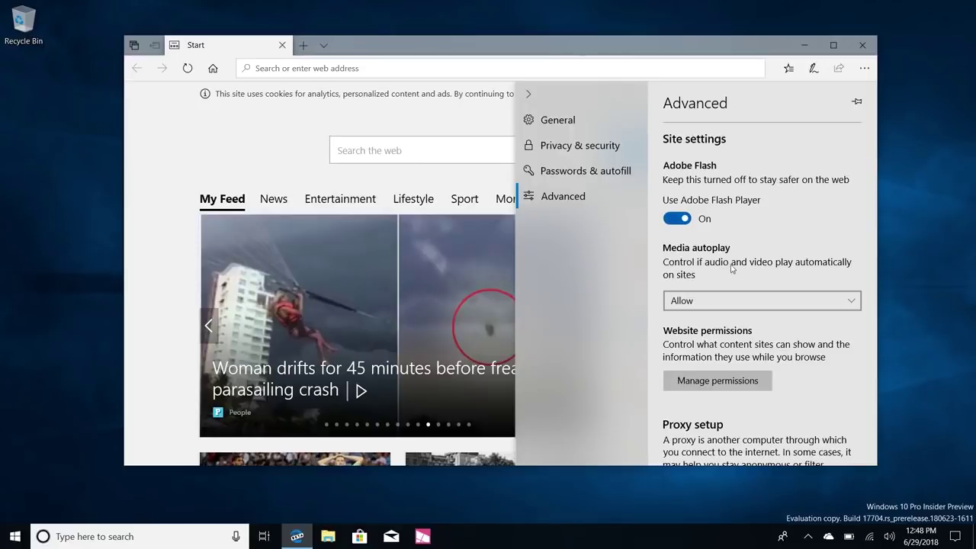
click(546, 97)
Hide the Add notes, Favorites and Share this page items from the browser toolbar.
click(865, 69)
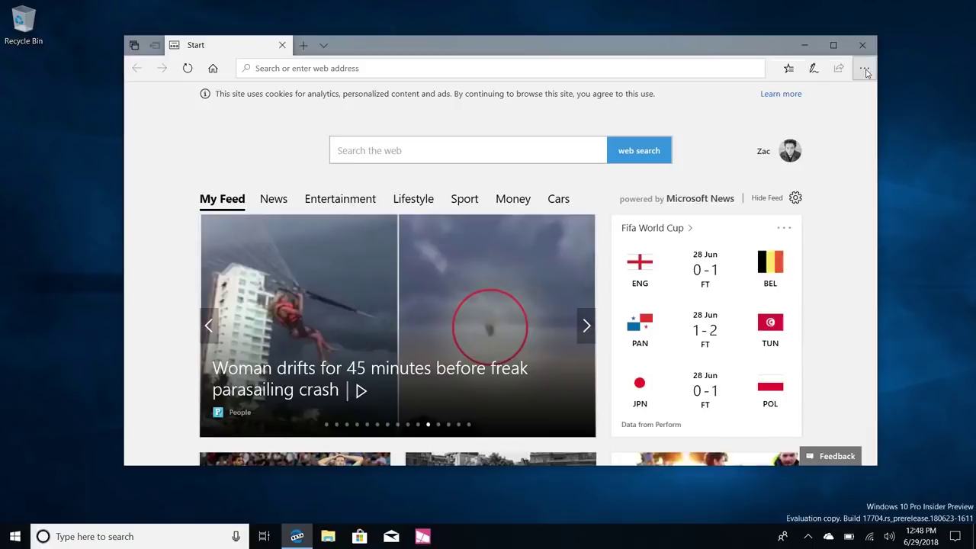
click(866, 70)
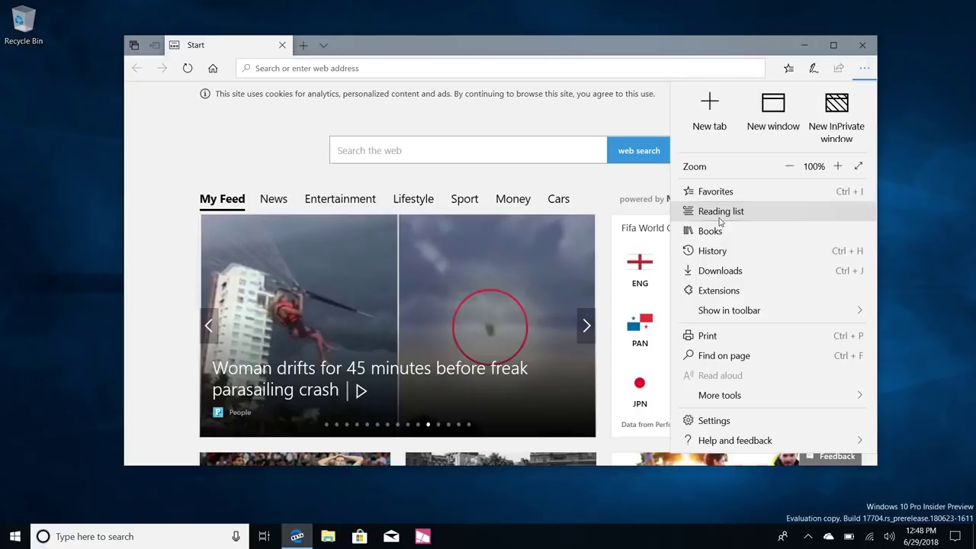
mouse_move(733, 303)
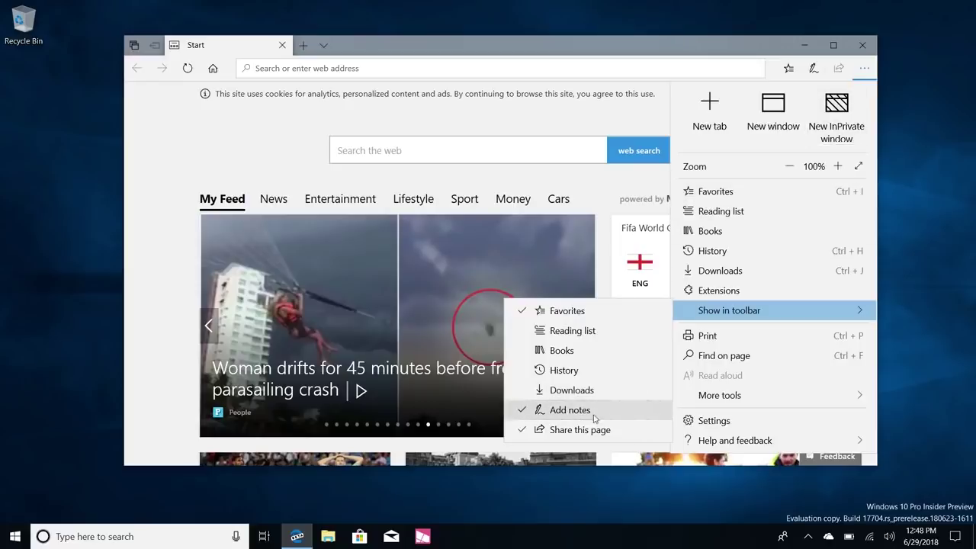
click(619, 421)
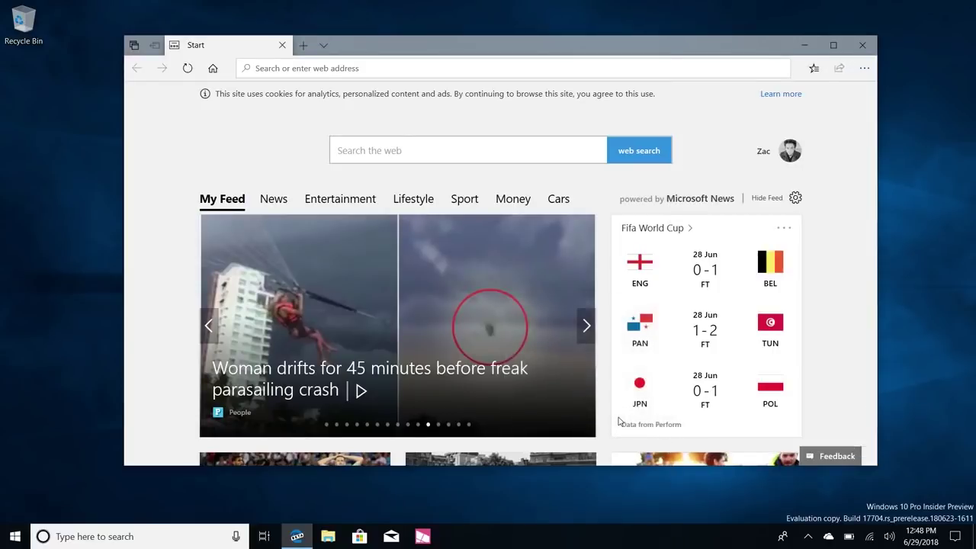
click(864, 72)
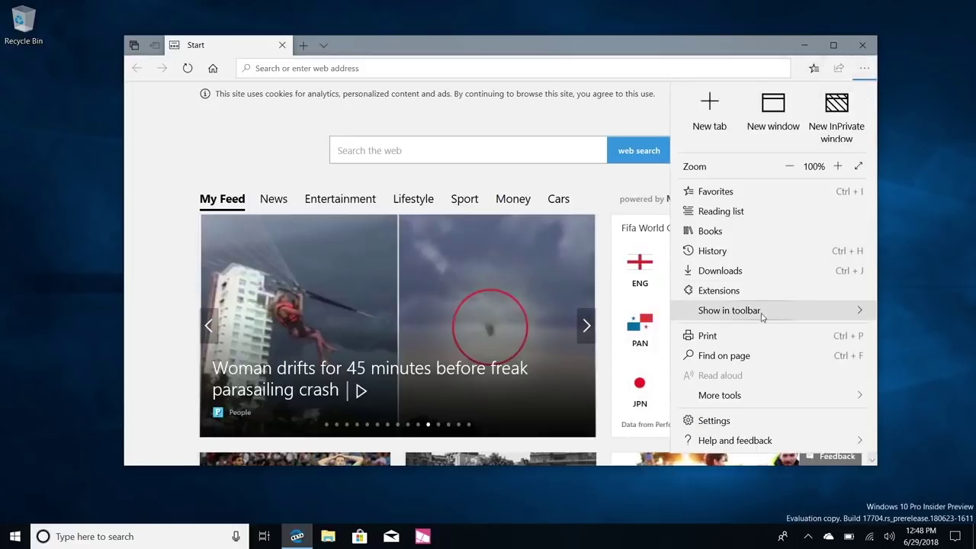
click(568, 311)
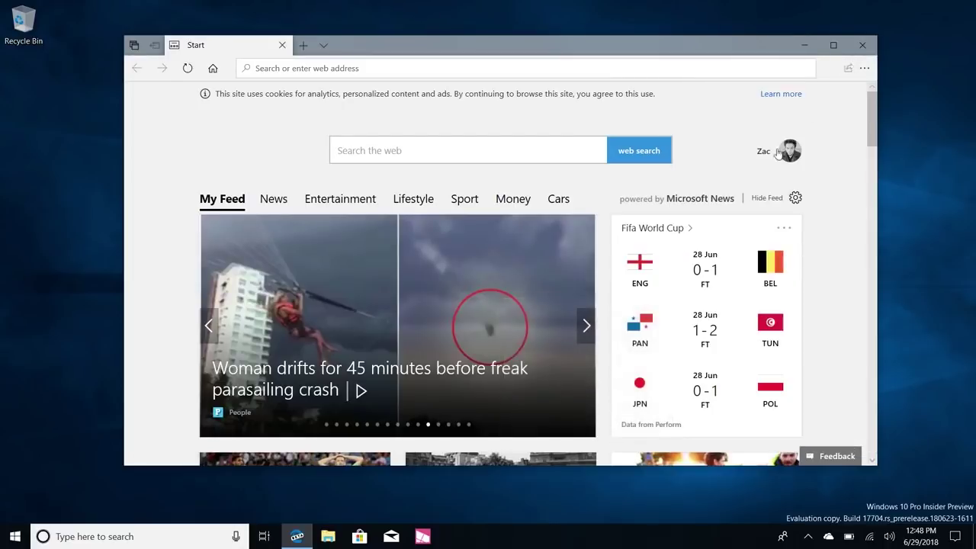
click(864, 68)
mouse_move(732, 311)
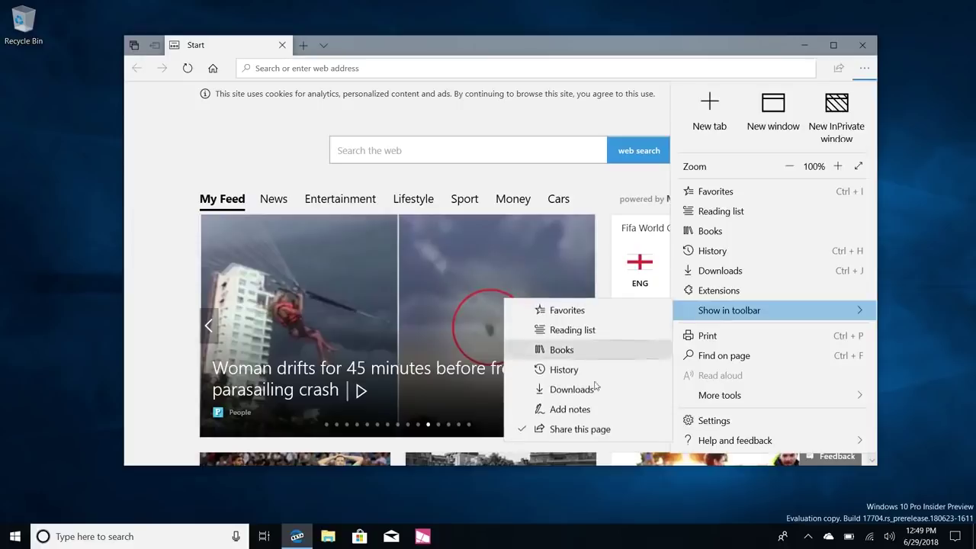
click(577, 427)
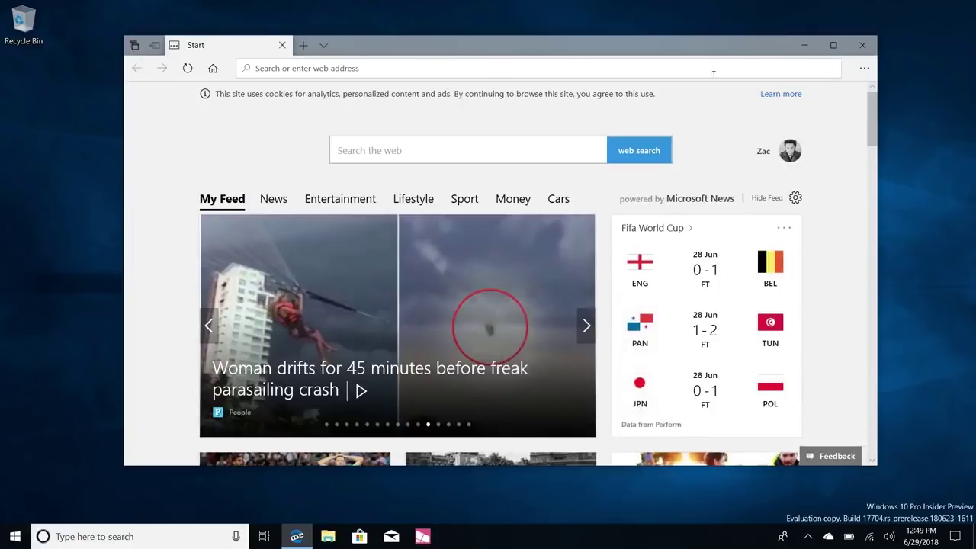
Show Favorites in the browser toolbar again, then open and close the Favorites hub from it.
click(863, 69)
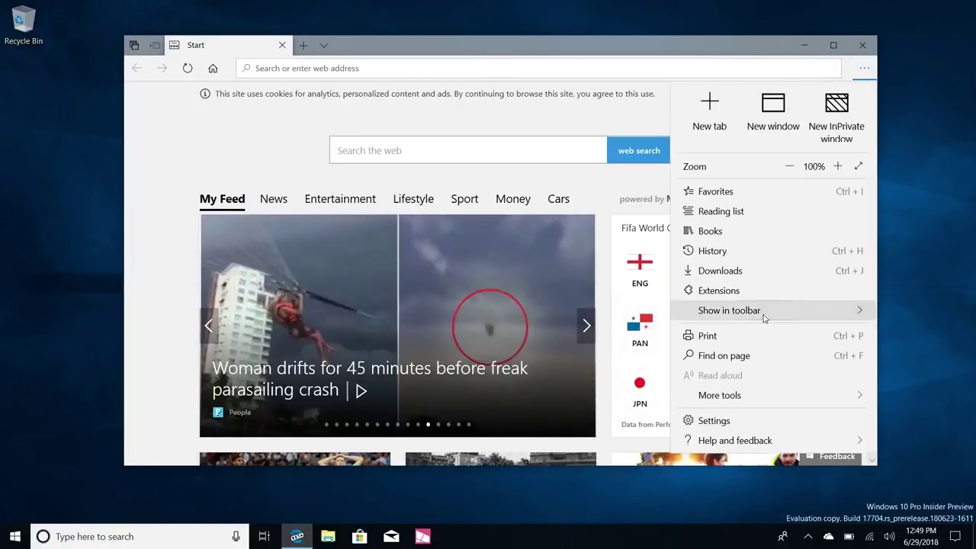
mouse_move(737, 313)
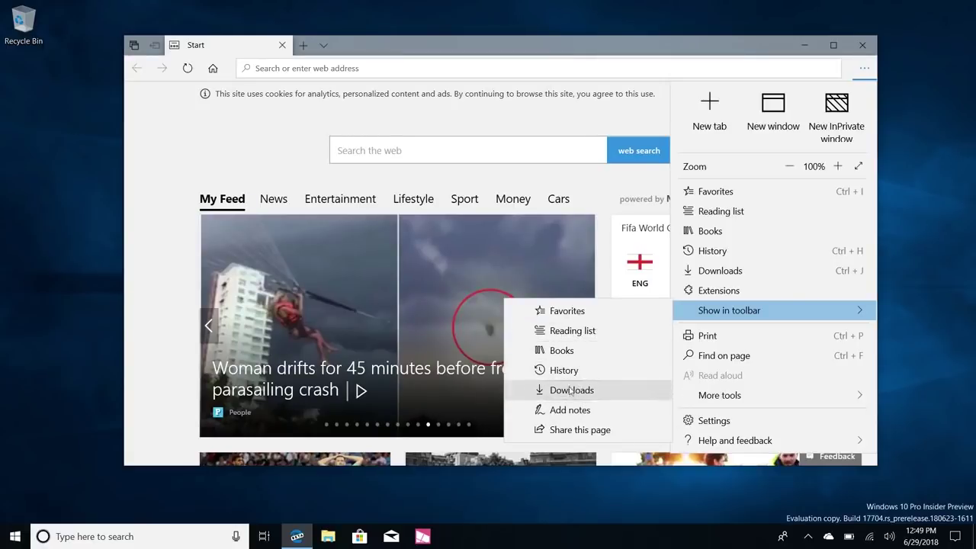
click(564, 311)
click(840, 68)
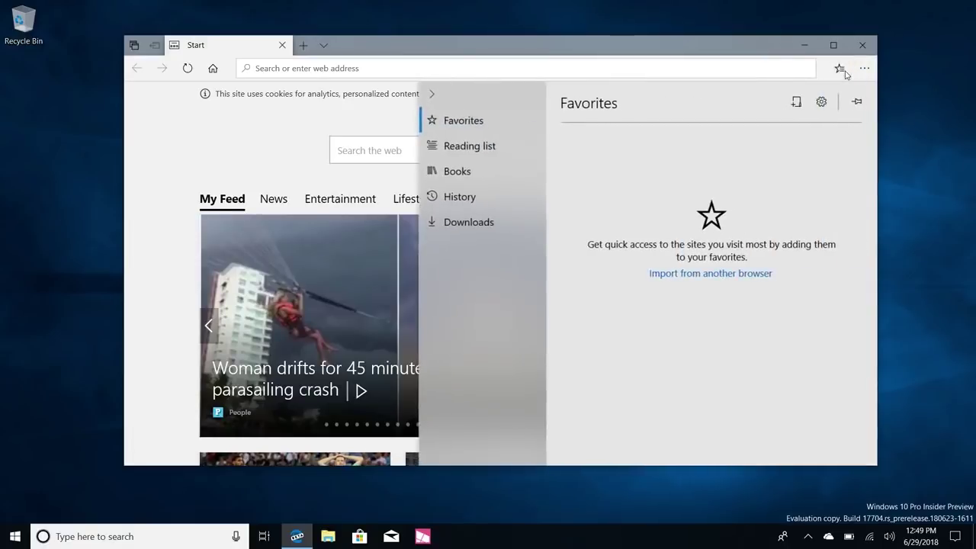
click(840, 68)
Show Downloads in the browser toolbar, then open and close the Downloads hub from it.
click(864, 68)
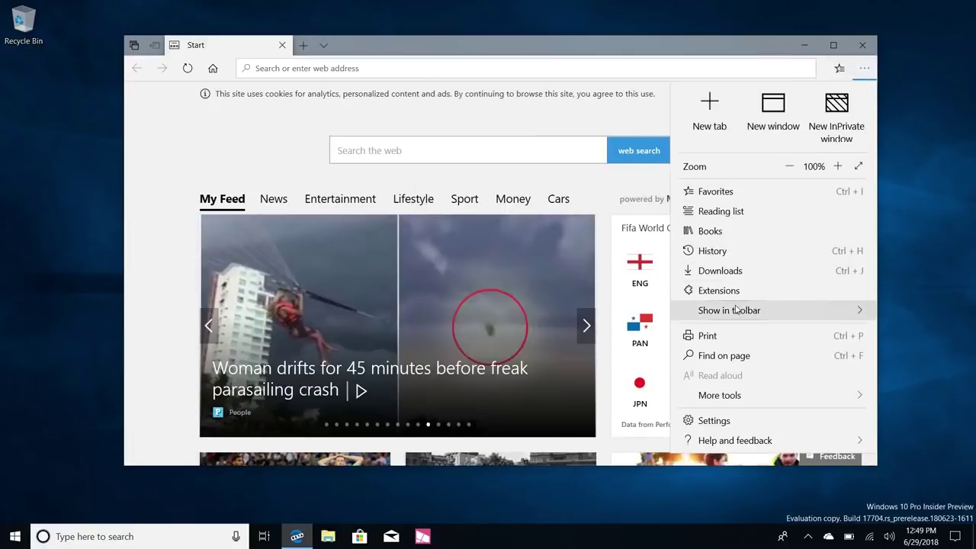
click(582, 387)
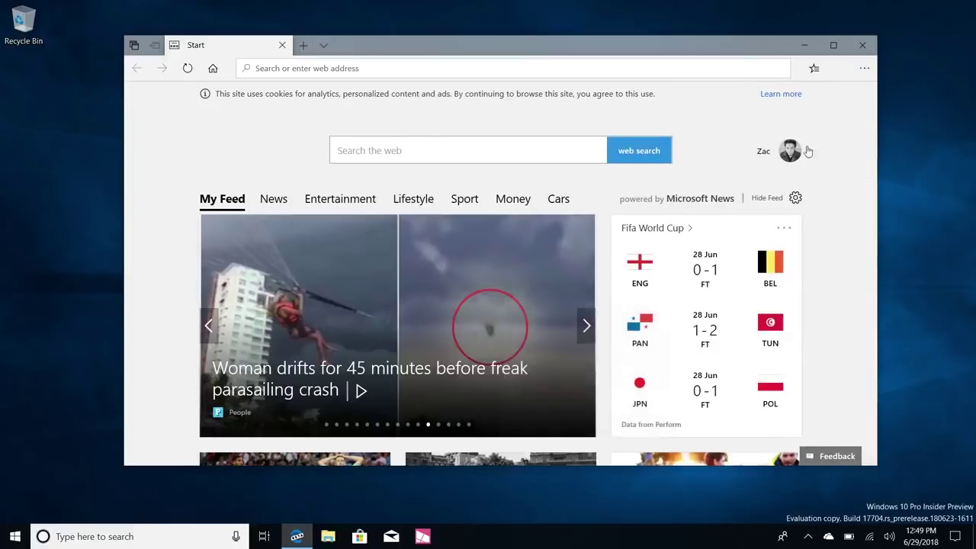
click(838, 68)
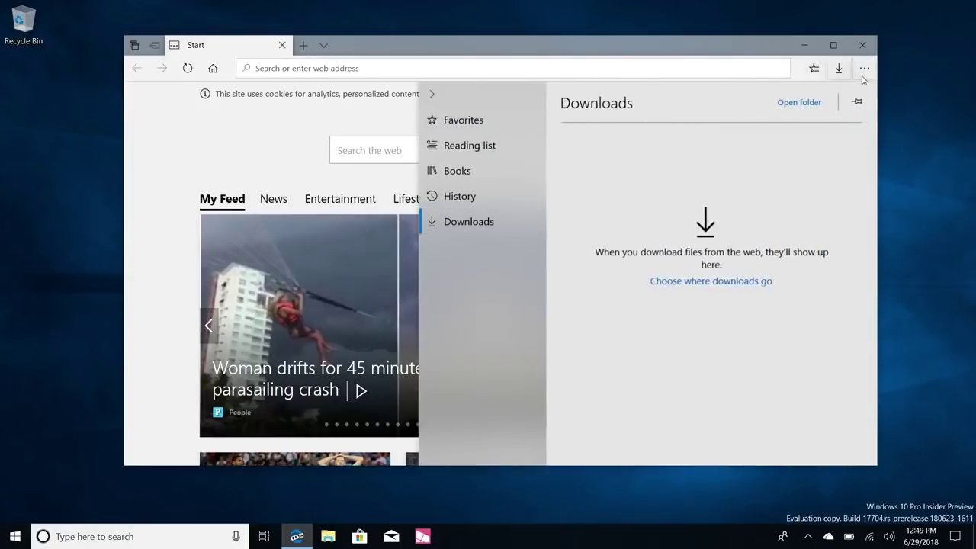
click(684, 44)
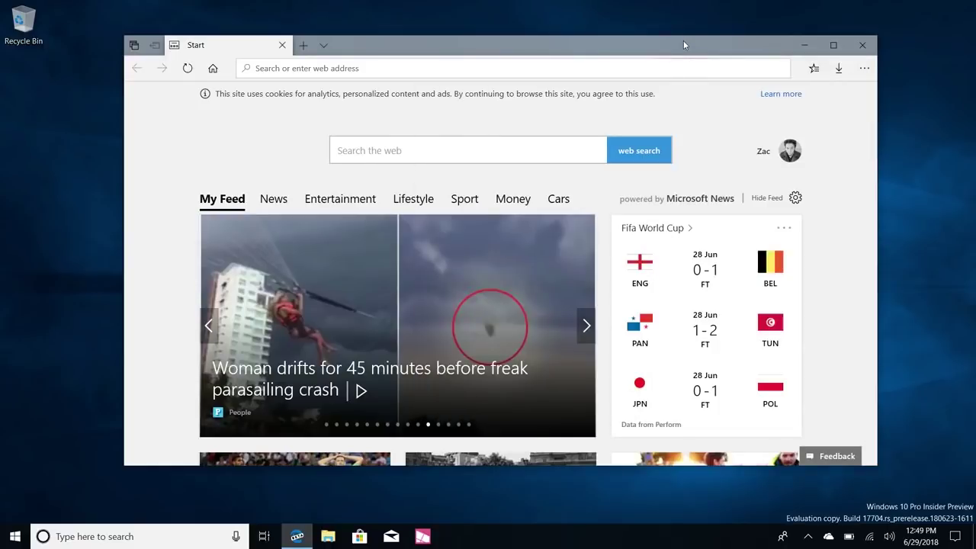
Close the browser and open Skype in a smaller, non-maximized window.
drag(623, 49, 614, 49)
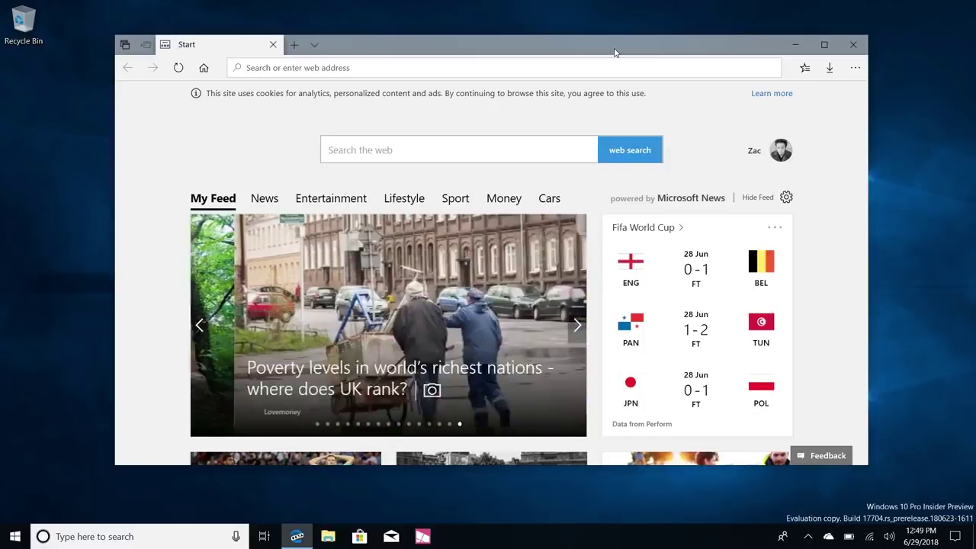
click(853, 46)
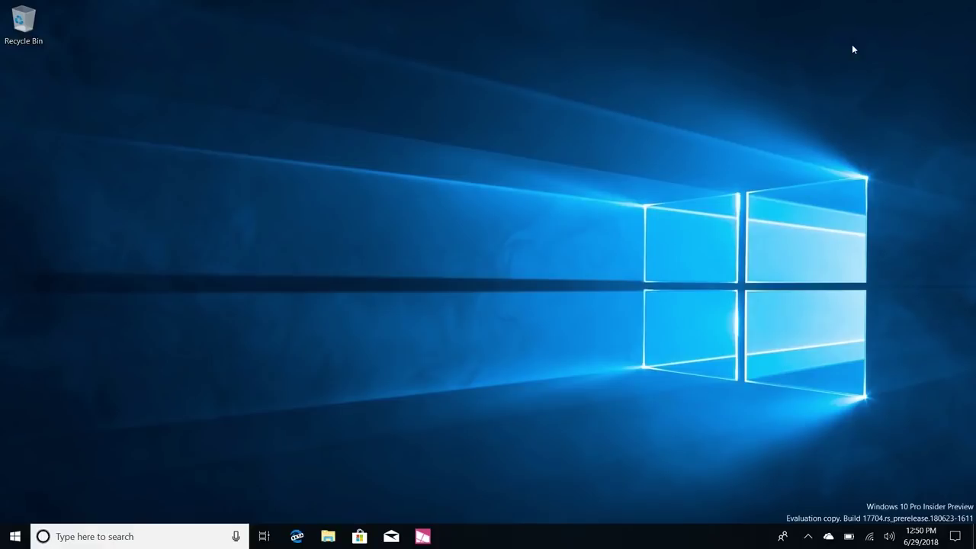
key(super)
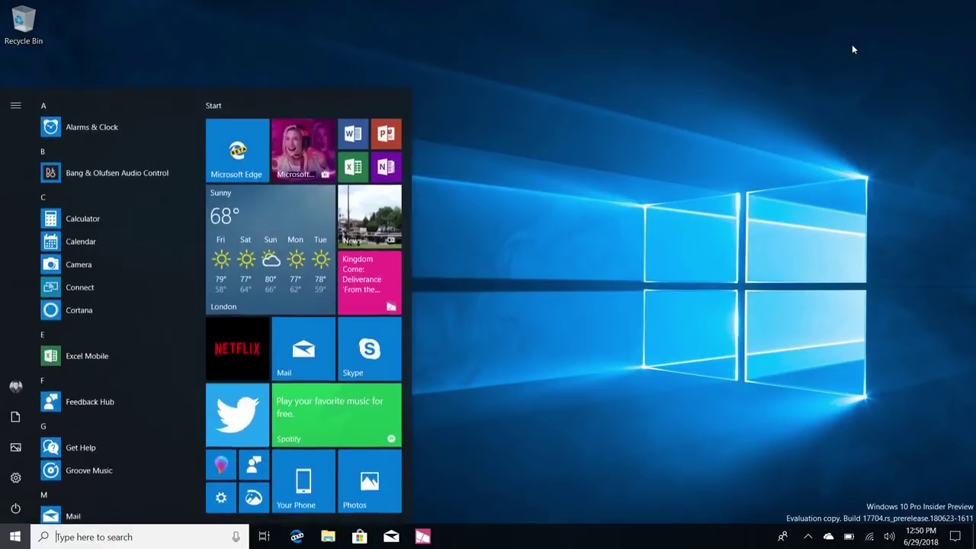
click(382, 354)
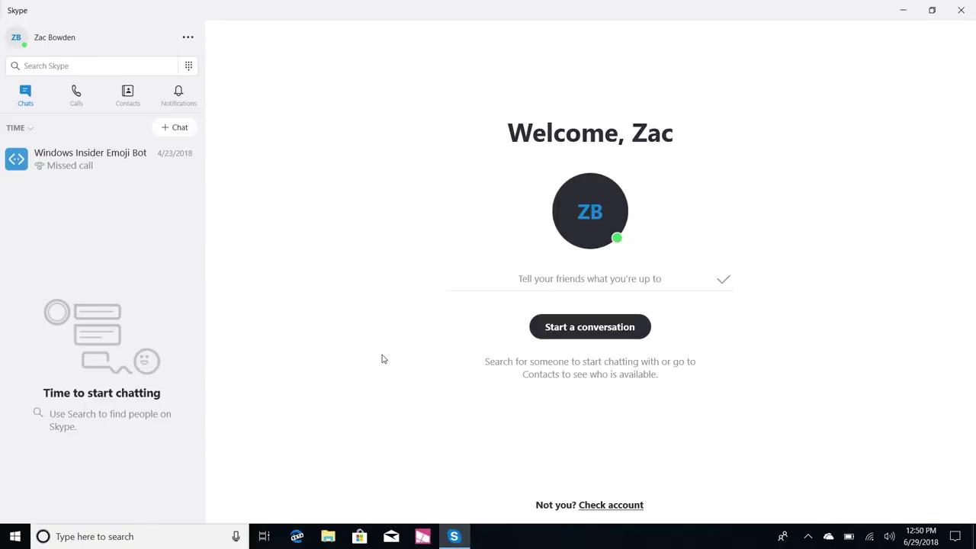
drag(353, 3, 457, 27)
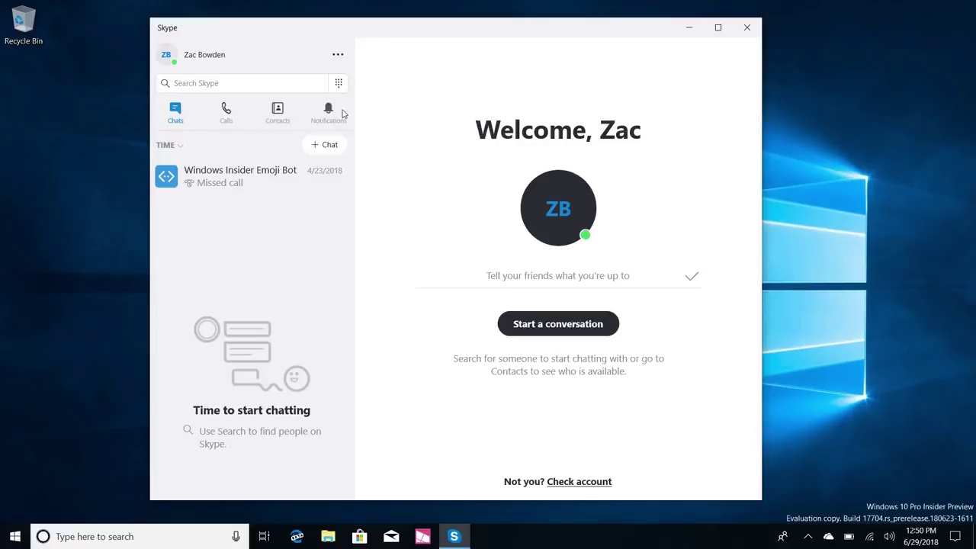
Send the message "hello" in the Windows Insider Emoji Bot chat.
click(217, 175)
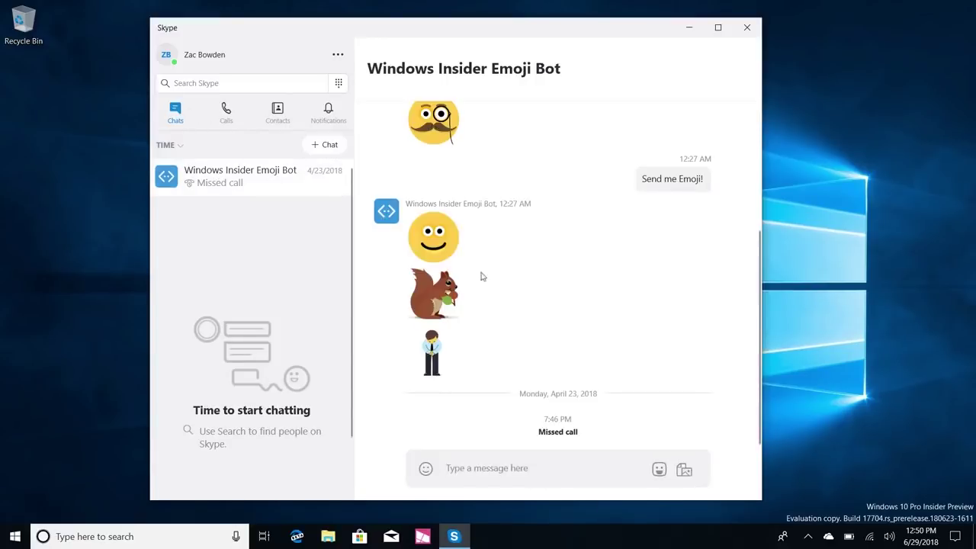
click(480, 469)
text(hello)
key(Return)
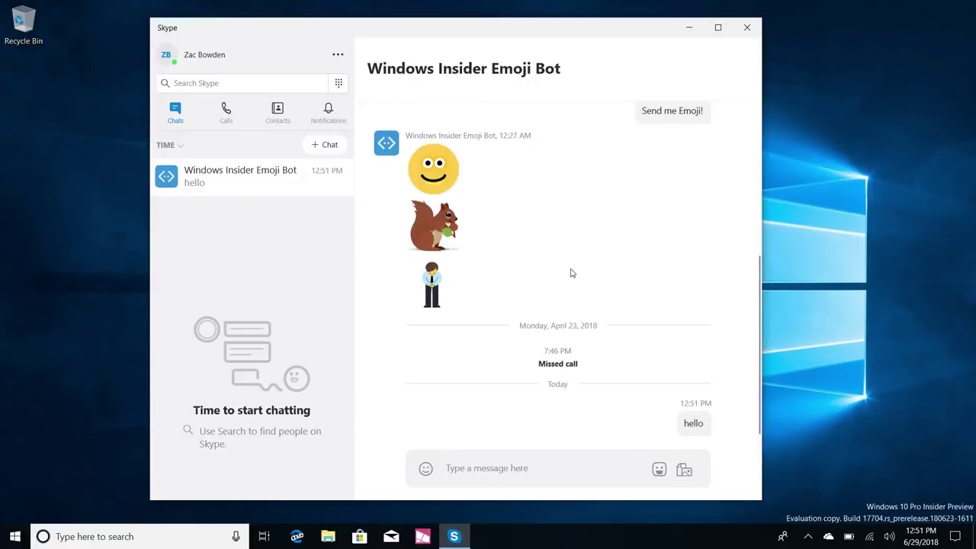
Look through the chat, notification and privacy options in Skype's Application Settings, then close them.
click(338, 55)
click(337, 82)
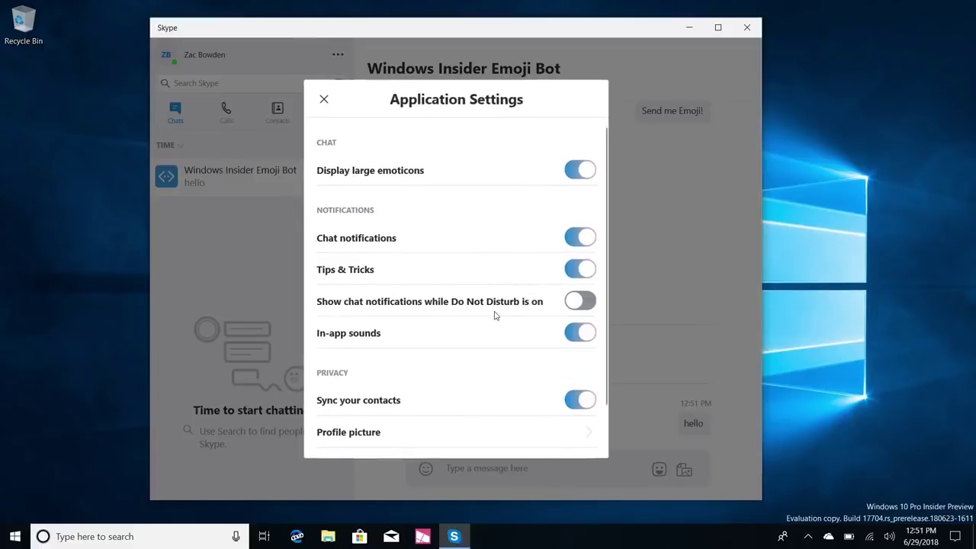
scroll(477, 241, down, 1)
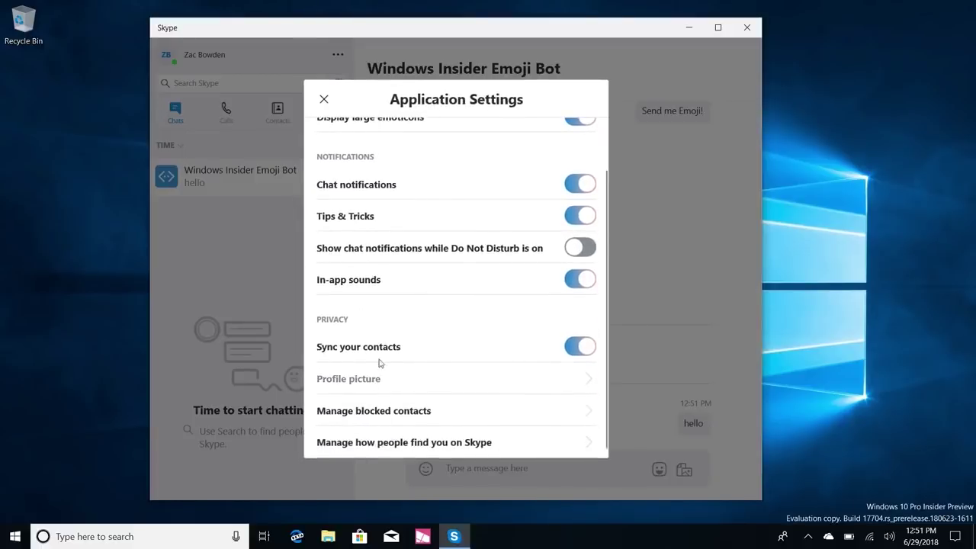
scroll(385, 347, up, 1)
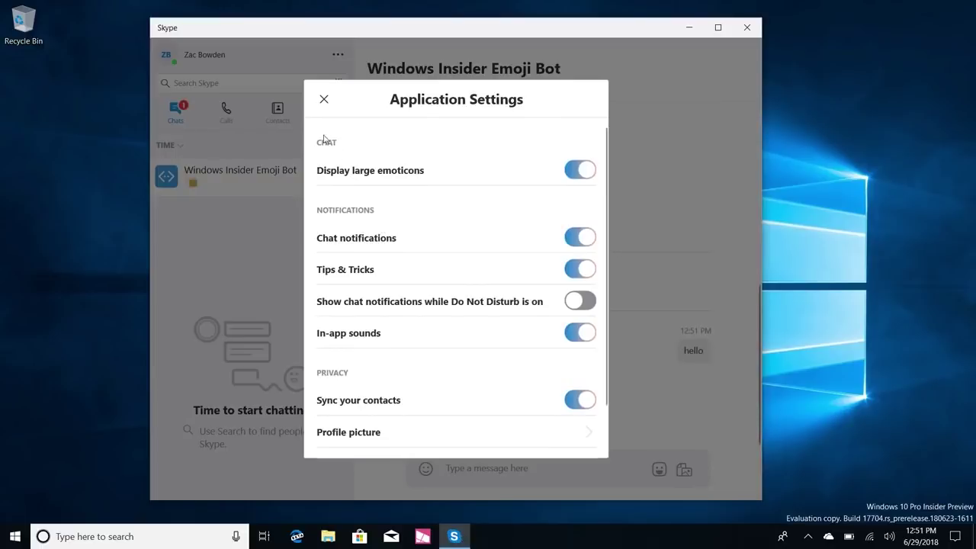
click(324, 101)
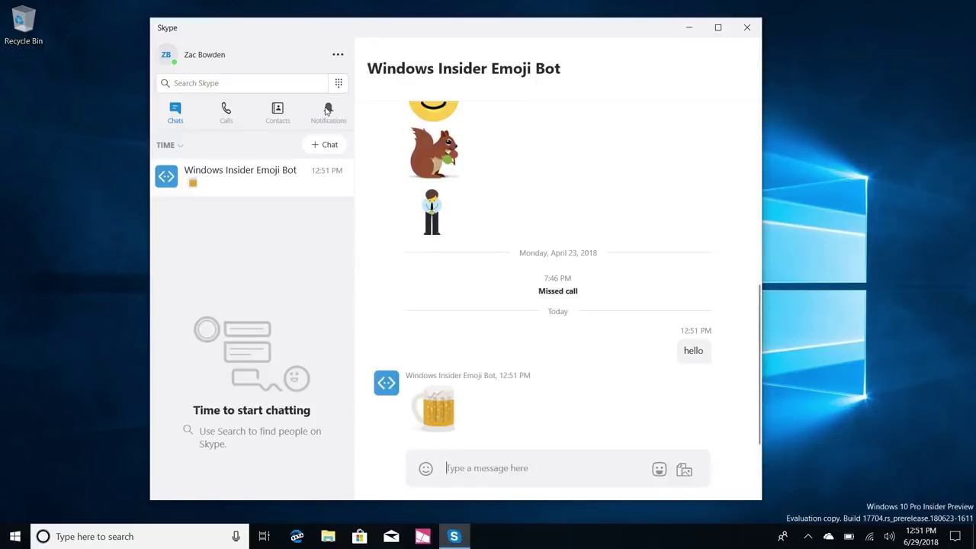
Apply the Dark theme from the Skype profile's Theme setting and return to the chat.
click(338, 55)
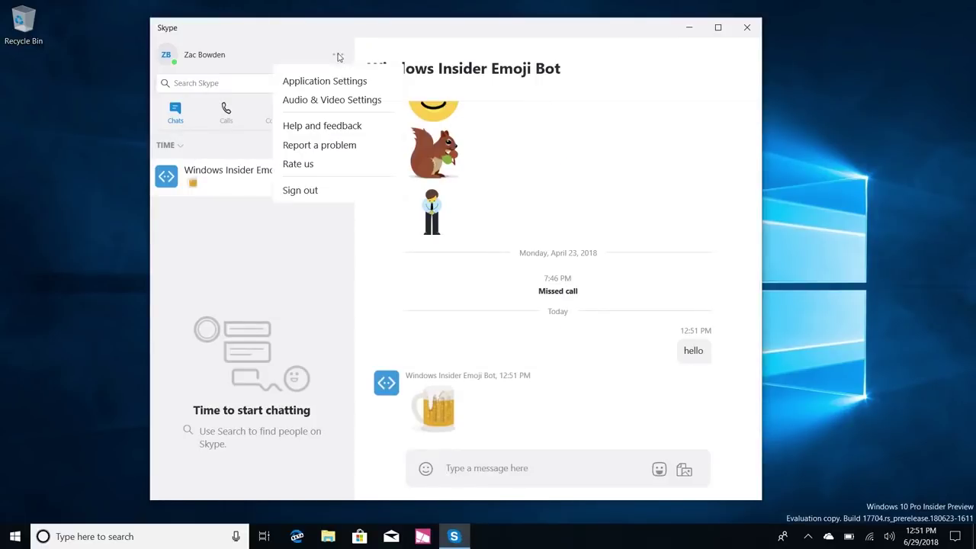
click(166, 55)
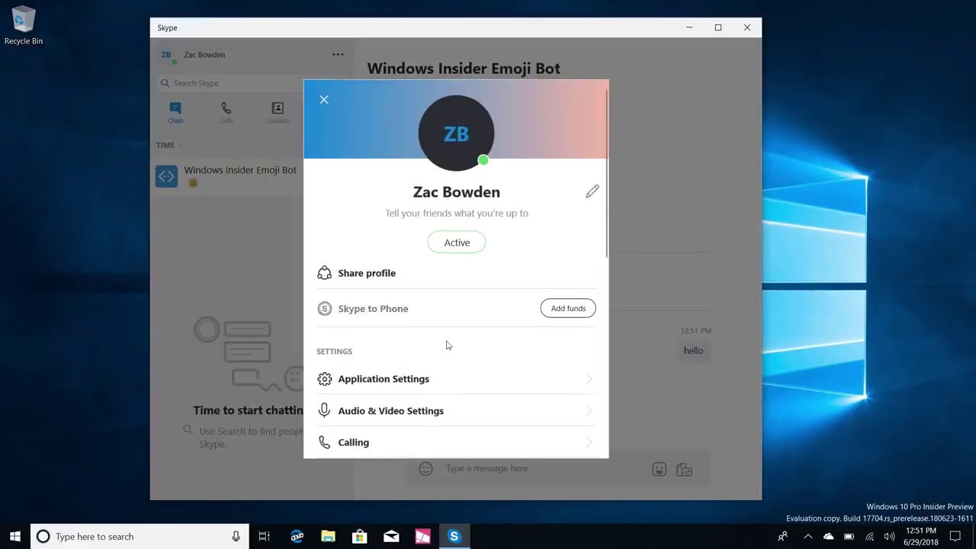
scroll(434, 358, down, 5)
scroll(434, 356, down, 3)
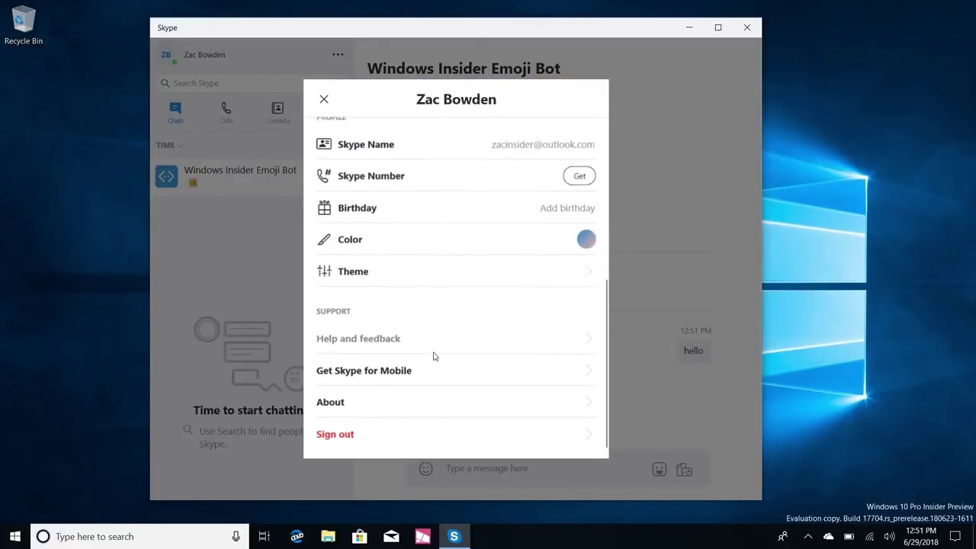
click(404, 279)
click(533, 192)
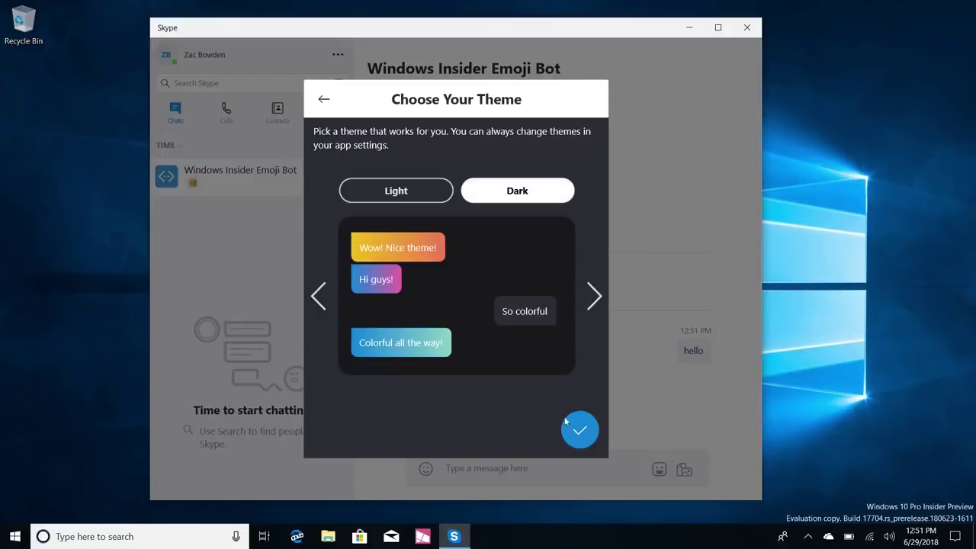
click(578, 427)
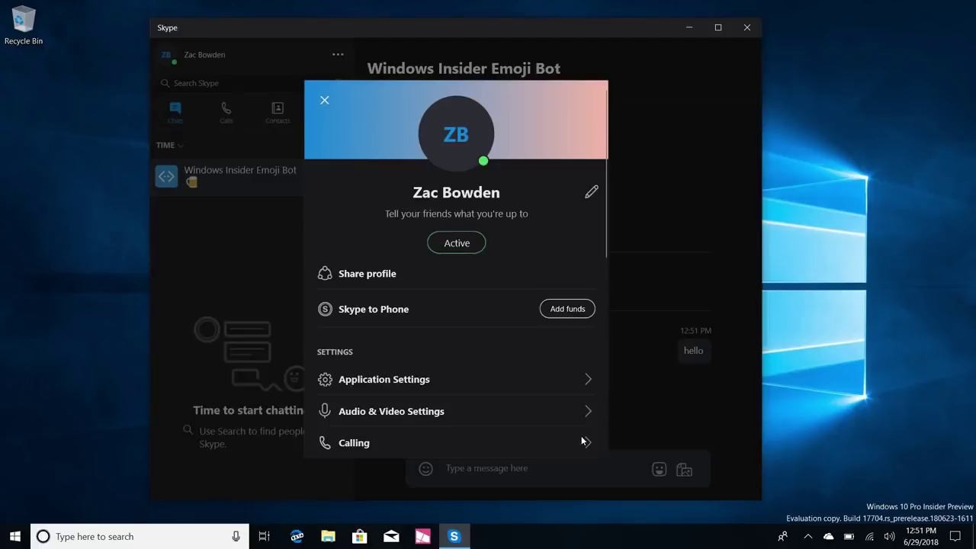
click(649, 264)
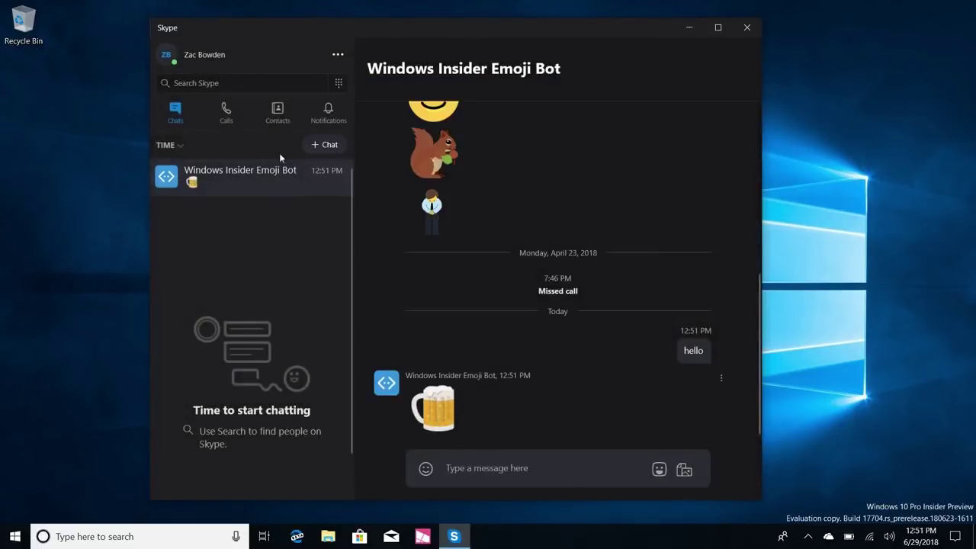
Close Skype and open the Typing page of the Devices category in Windows Settings.
click(753, 29)
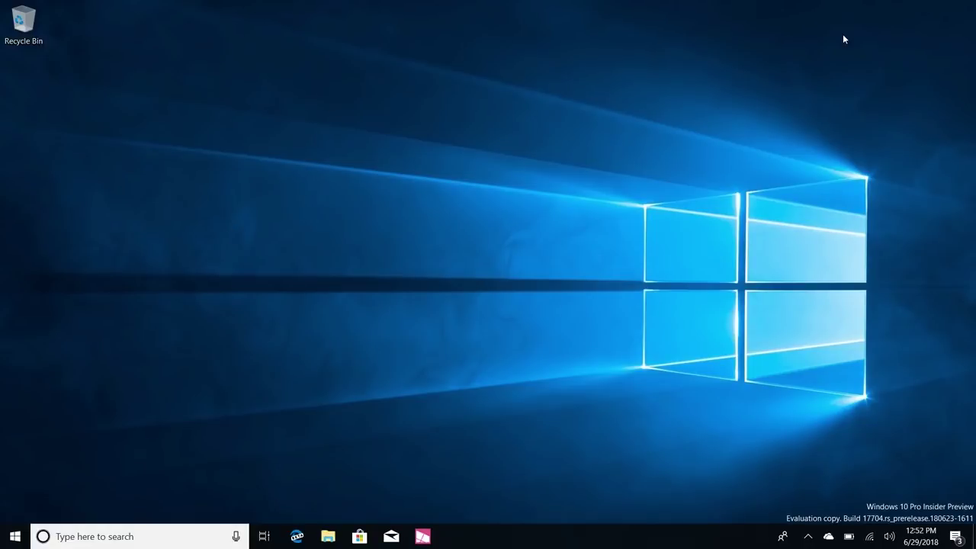
key(super)
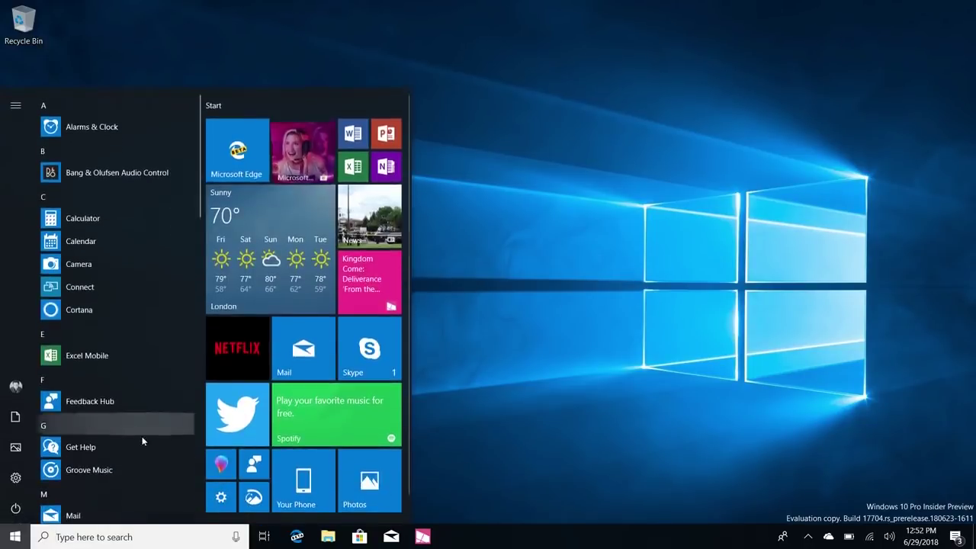
click(16, 478)
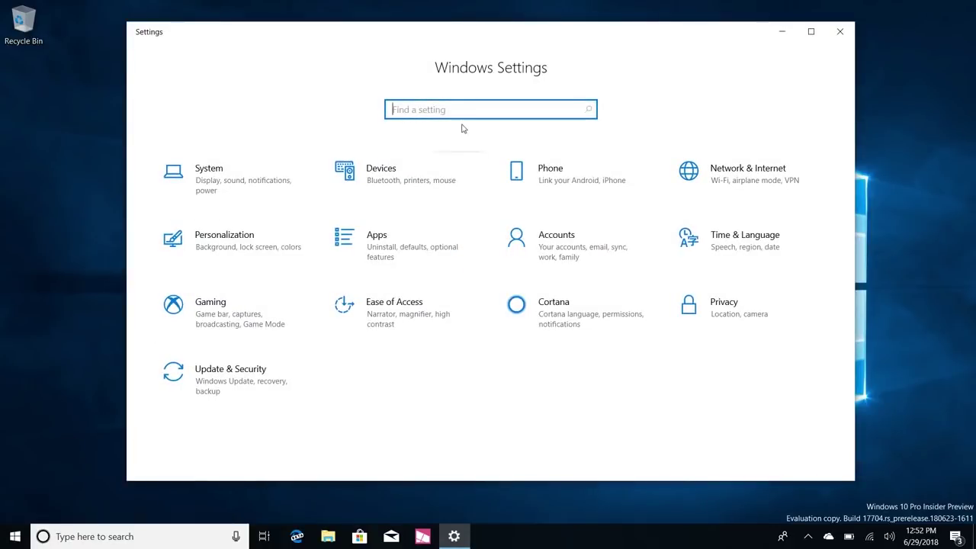
click(394, 173)
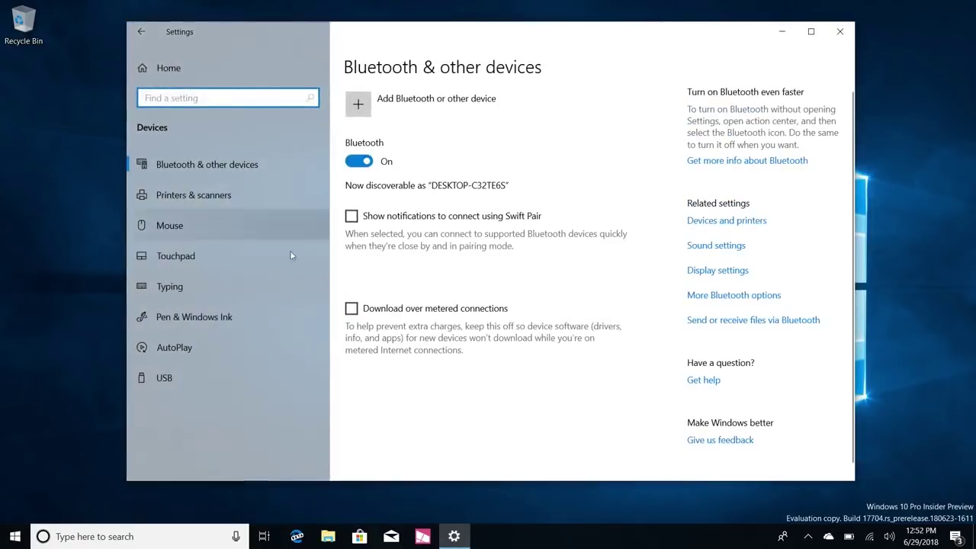
click(258, 297)
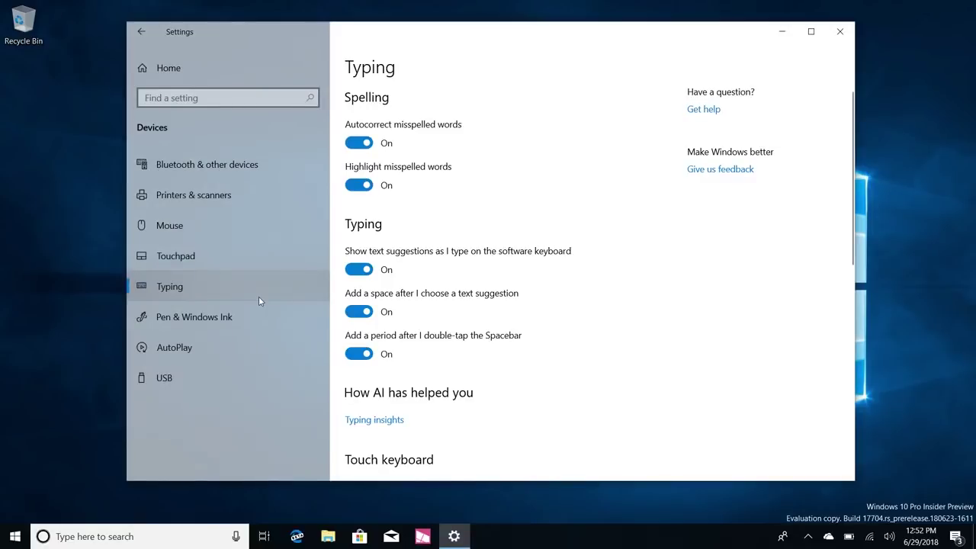
Open Typing insights and look through its statistics from autocompleted words to swiped words.
click(369, 422)
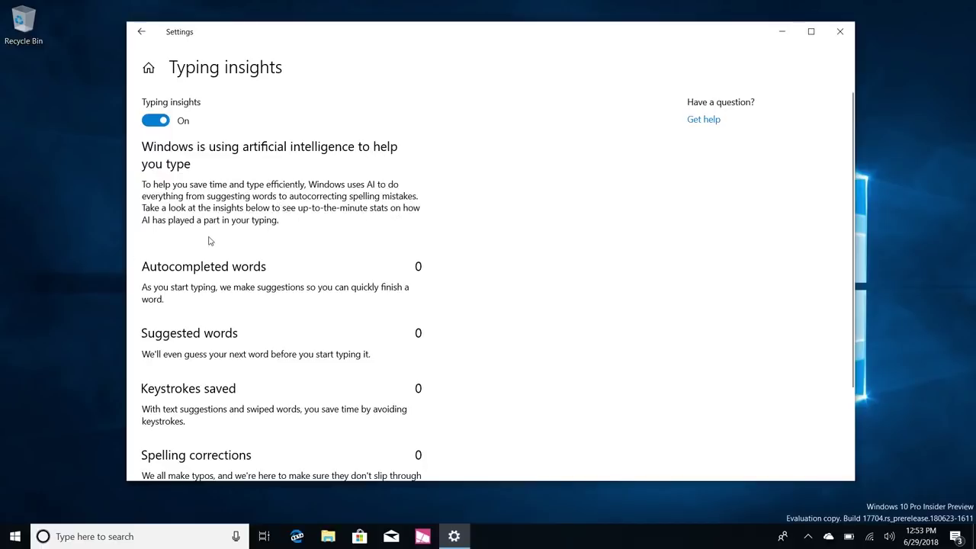
scroll(432, 318, down, 1)
scroll(431, 317, down, 1)
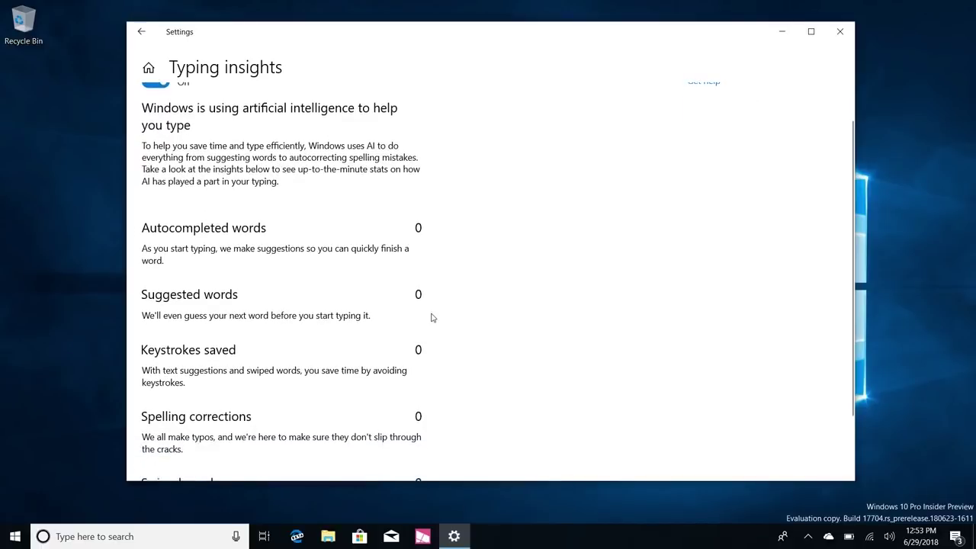
scroll(431, 317, down, 2)
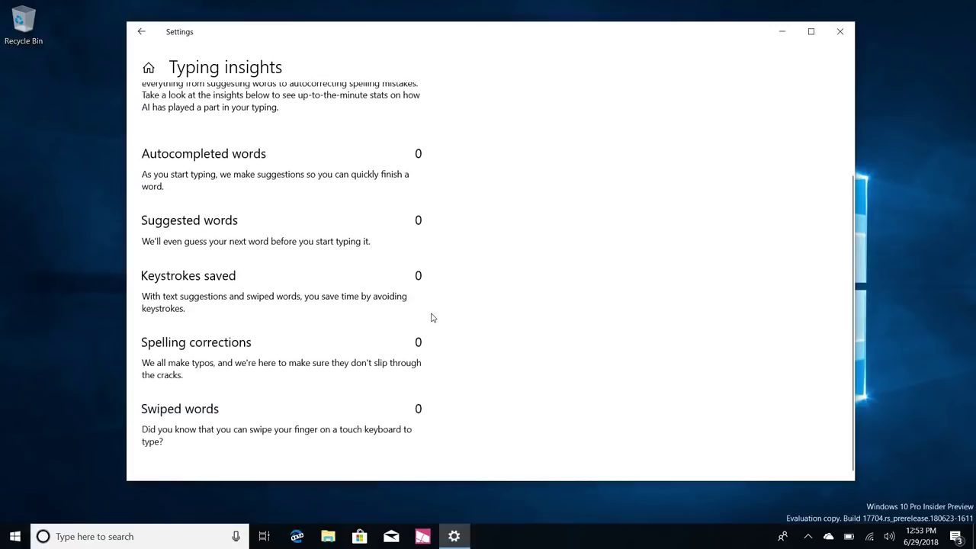
Enter "hello world" in a new Notepad document, then check the Typing insights statistics again.
key(super)
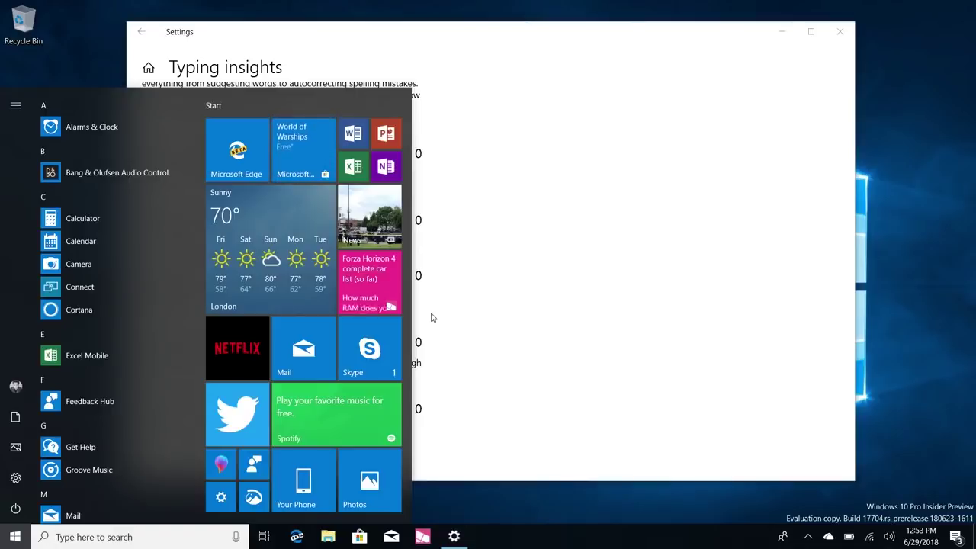
text(note[)
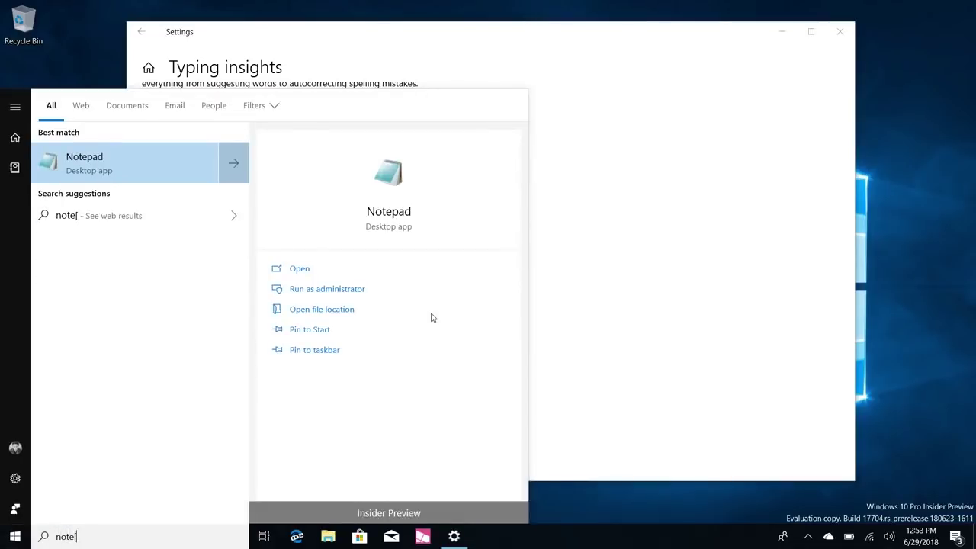
key(Return)
text(hello world)
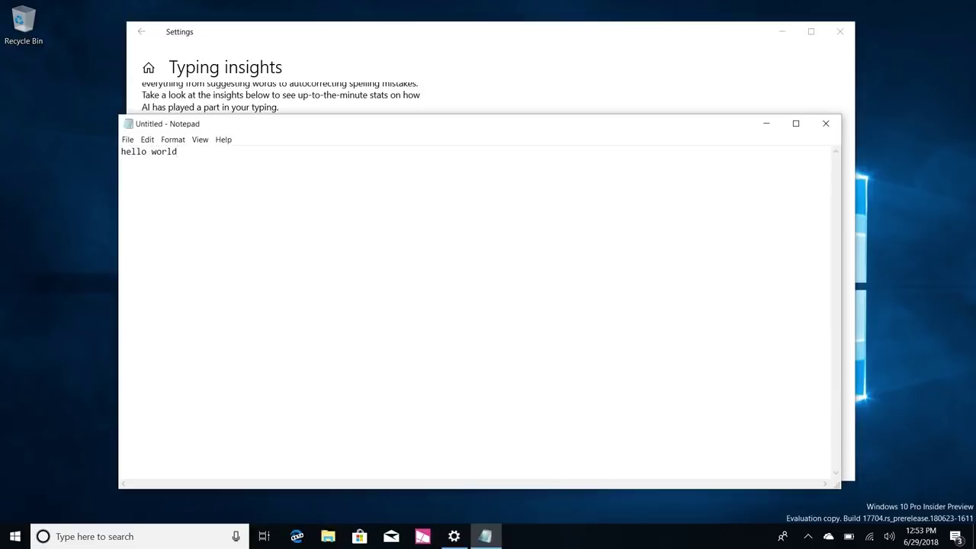
click(433, 70)
scroll(403, 266, up, 3)
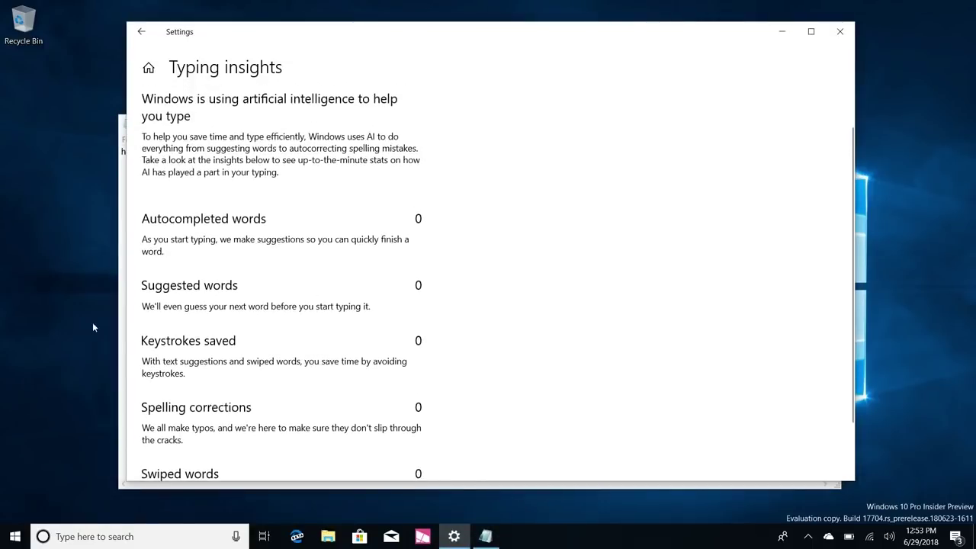
Show the touch keyboard button on the taskbar and bring the Notepad document back to the front.
right_click(677, 536)
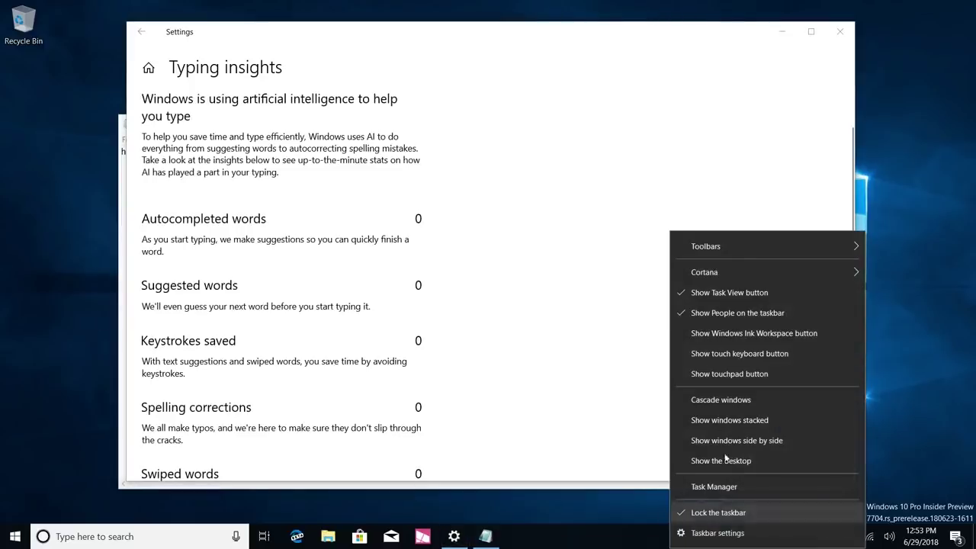
click(755, 355)
click(121, 371)
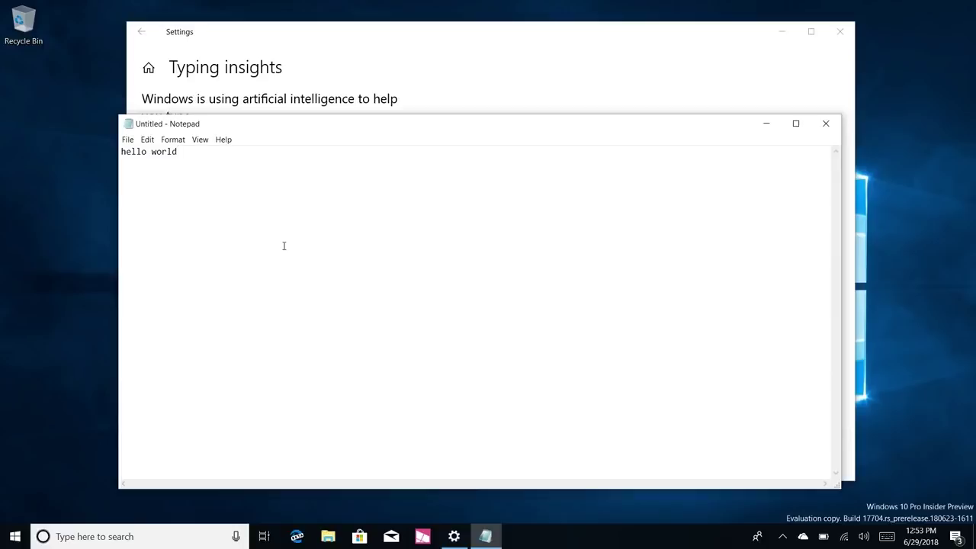
Show the touch keyboard and continue the Notepad text with ". How are you today? I'm really well ghNms".
click(887, 537)
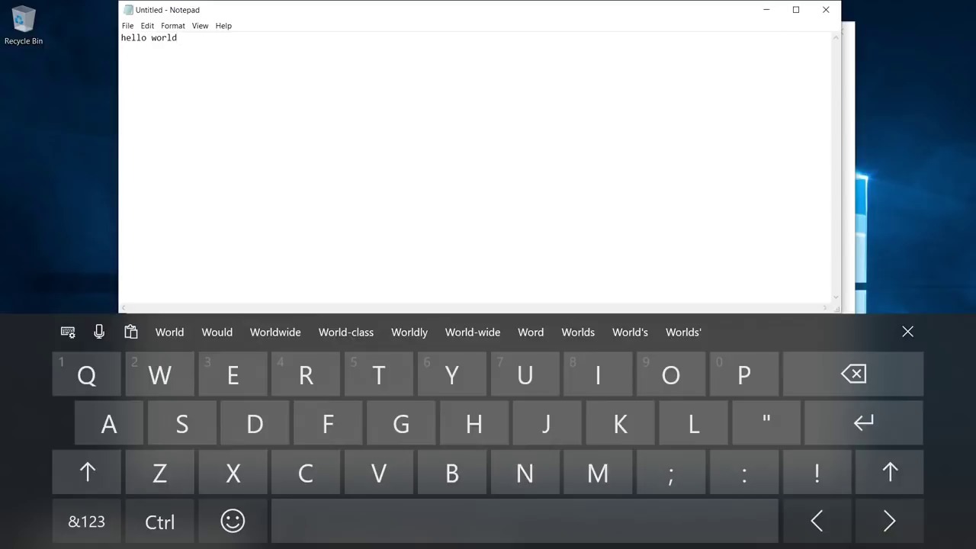
text(. )
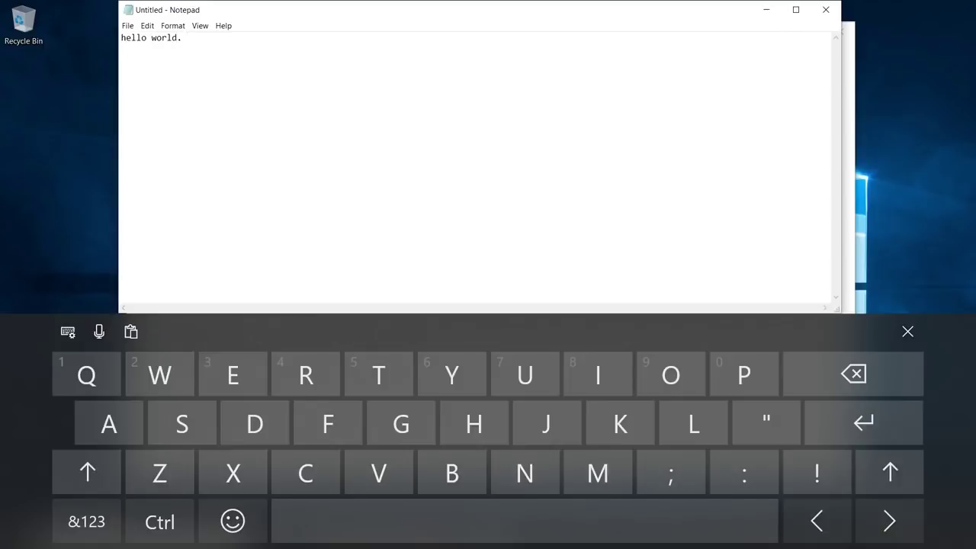
text(How )
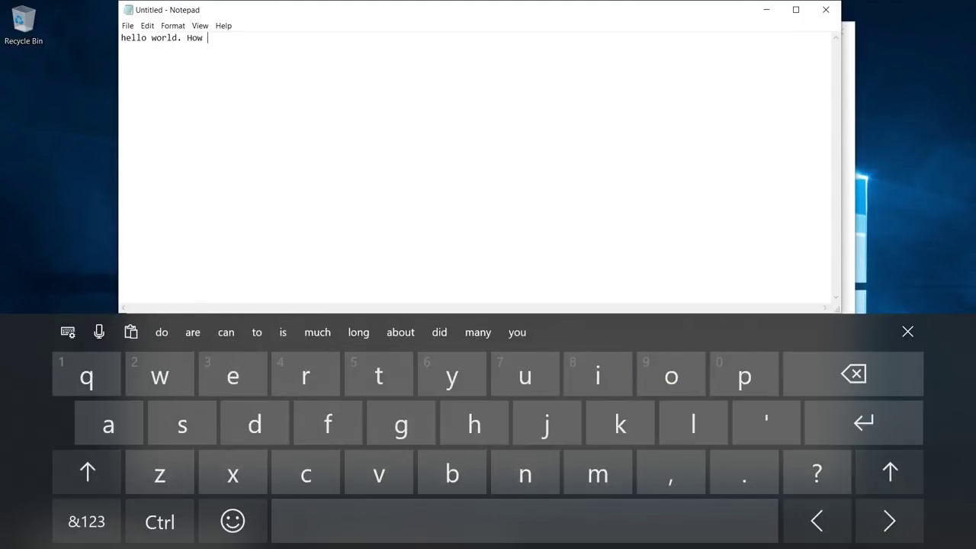
text(are you to)
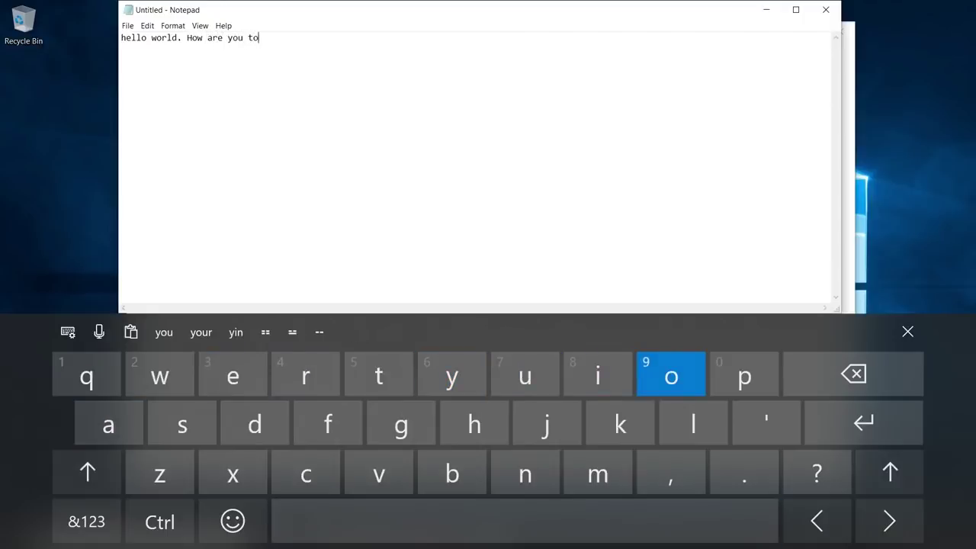
text(day? I'm )
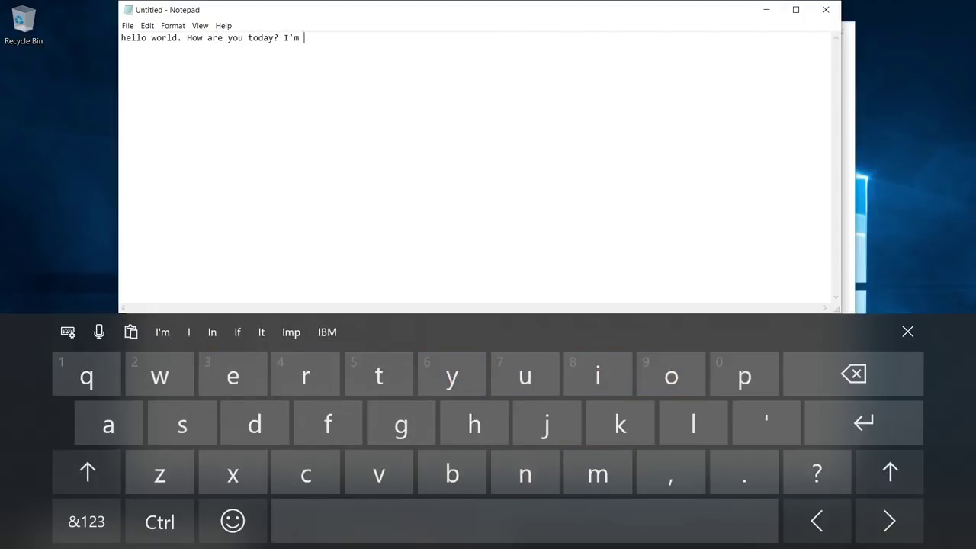
text(really well ghNms)
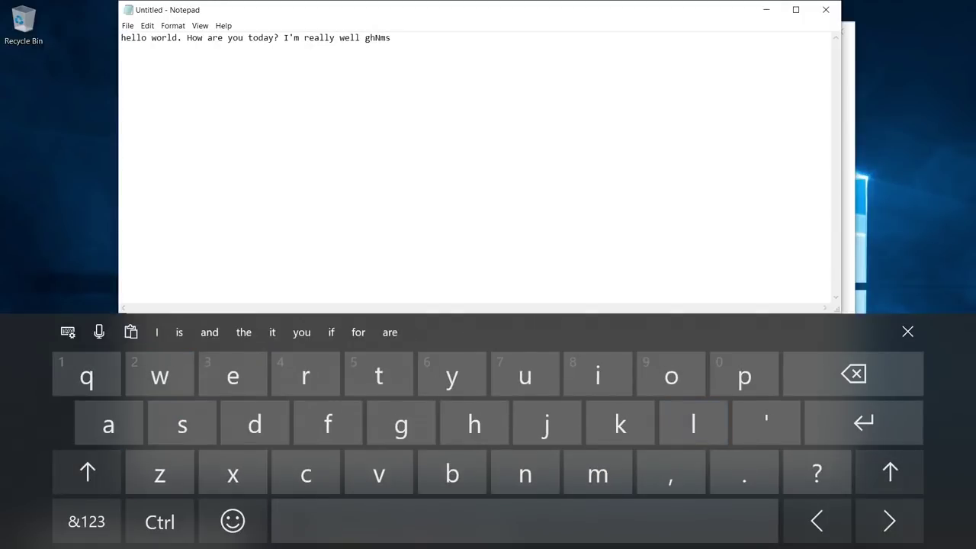
Minimize Notepad, hide the touch keyboard, and reload Typing insights to check its statistics down to swiped words.
click(767, 10)
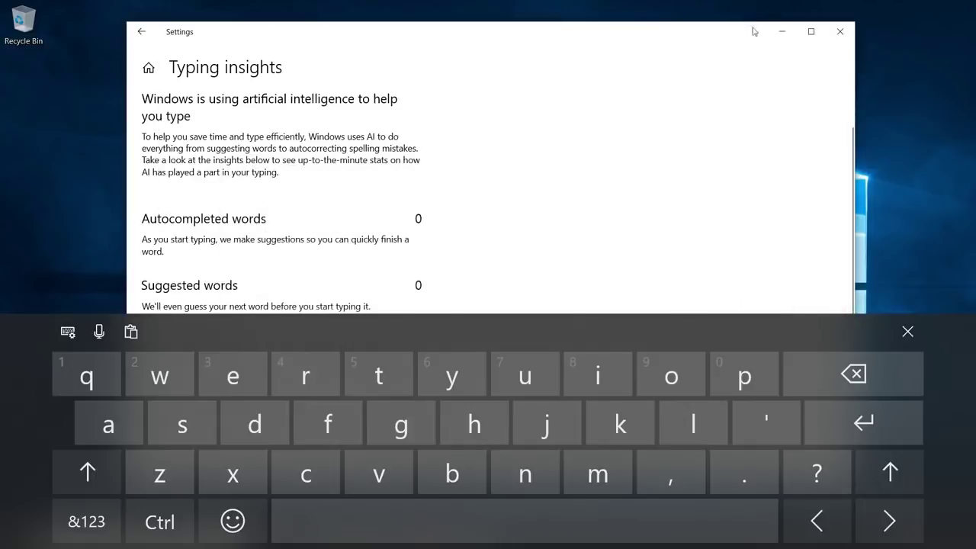
click(908, 331)
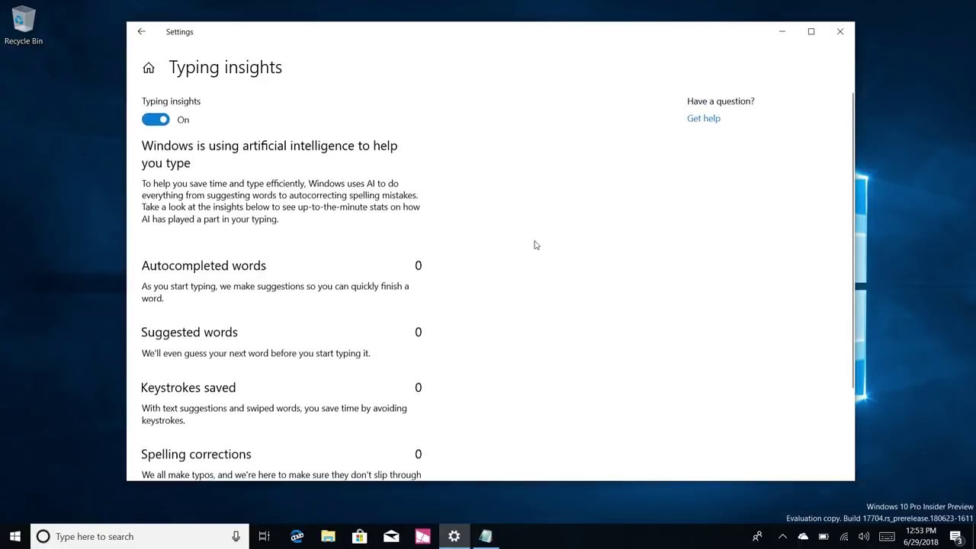
scroll(535, 245, down, 3)
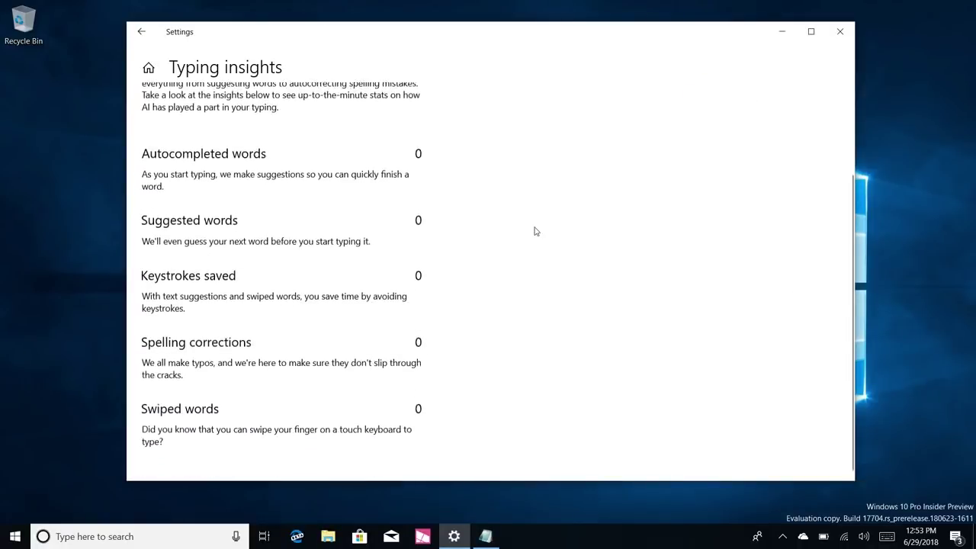
click(141, 31)
click(374, 426)
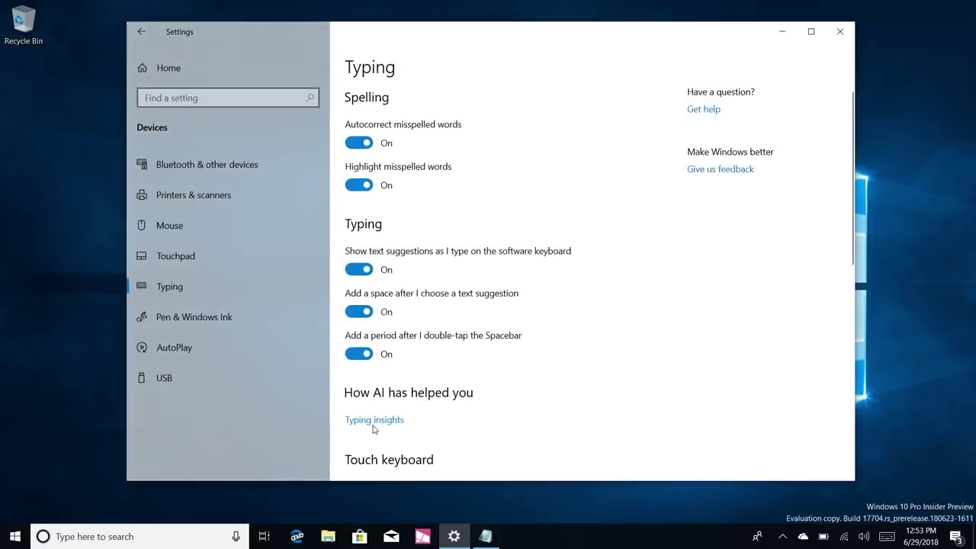
scroll(414, 404, down, 3)
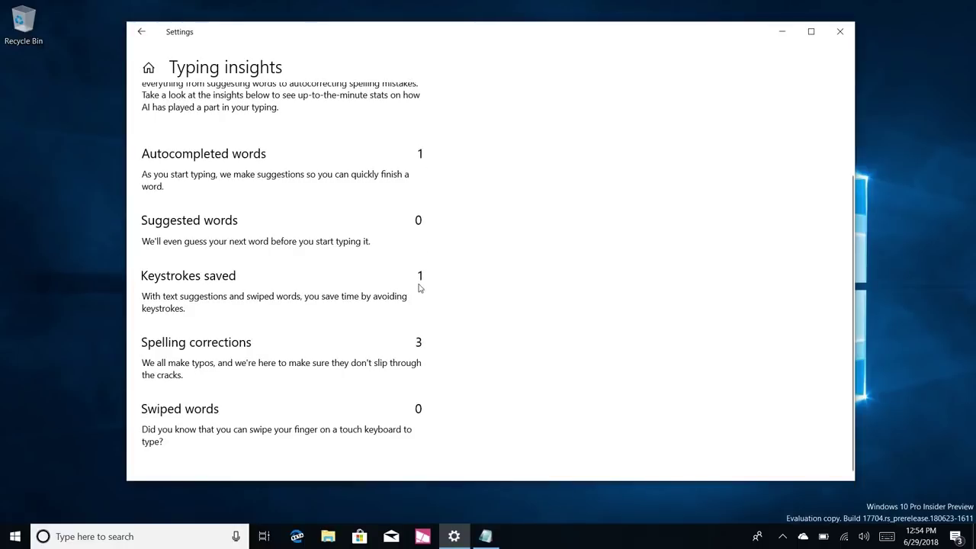
Return to the Notepad document and swipe the words "The quick brown" on the touch keyboard.
click(485, 536)
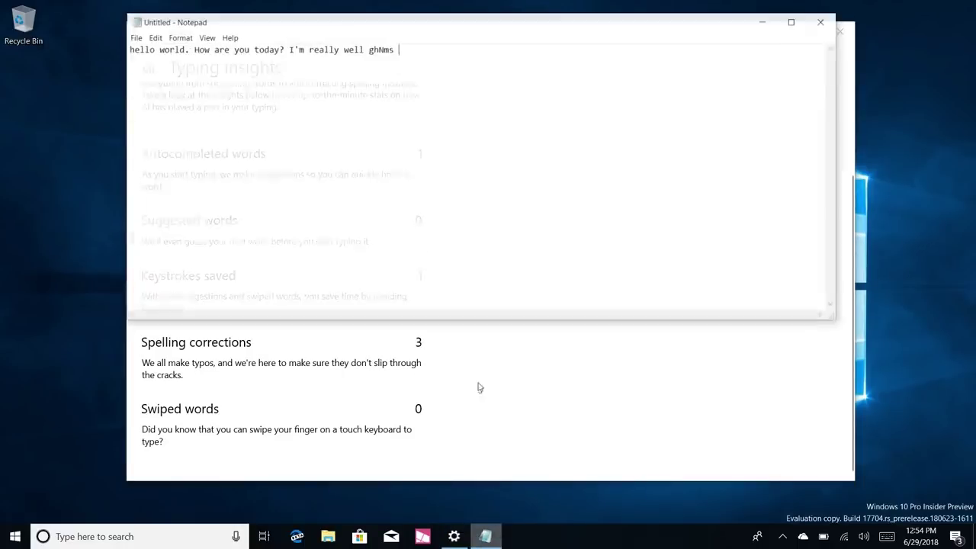
click(887, 536)
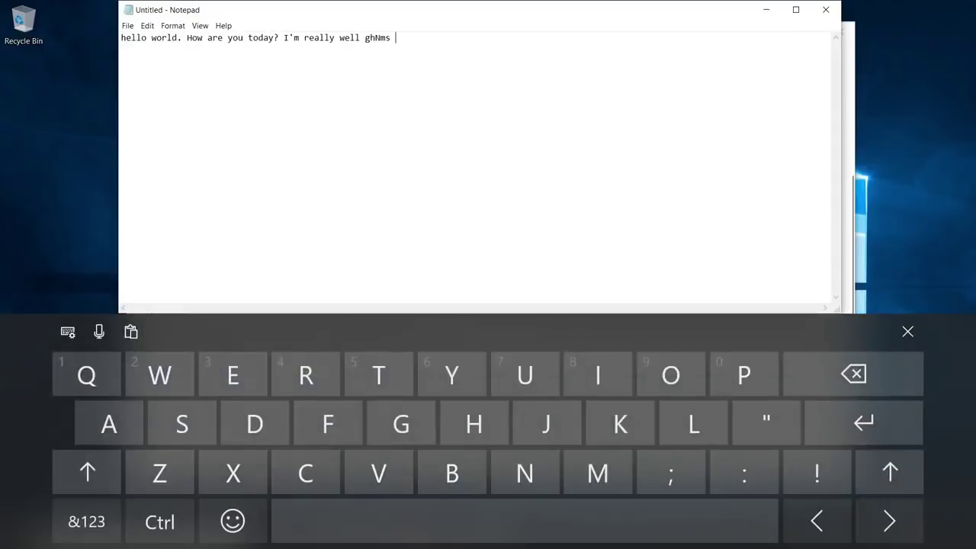
mouse_move(379, 375)
mouse_down()
mouse_move(435, 427)
mouse_move(232, 376)
mouse_up()
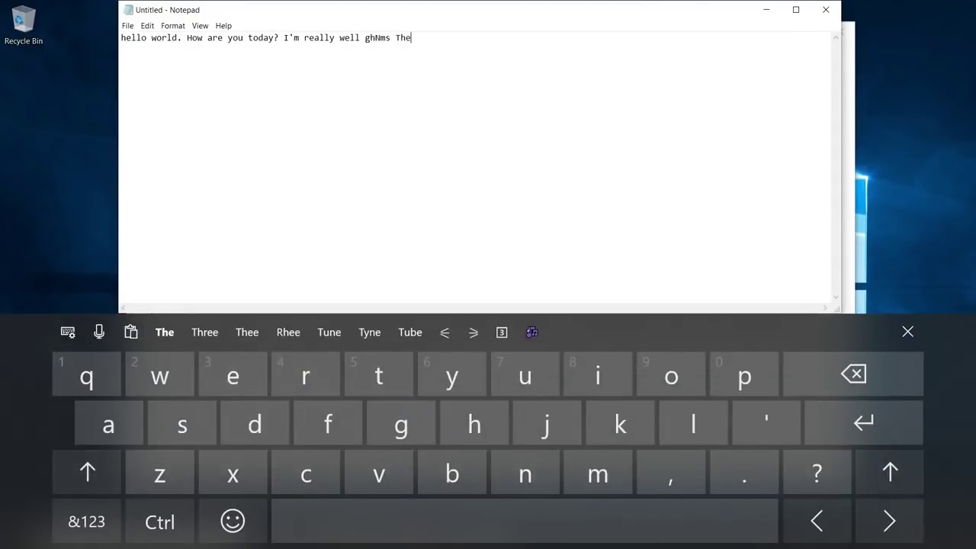
mouse_move(87, 375)
mouse_down()
mouse_move(457, 374)
mouse_move(625, 446)
mouse_move(620, 427)
mouse_up()
mouse_move(453, 475)
mouse_down()
mouse_move(338, 399)
mouse_move(397, 412)
mouse_move(525, 474)
mouse_up()
mouse_move(344, 436)
mouse_down()
mouse_move(671, 373)
mouse_move(255, 425)
mouse_up()
click(598, 377)
mouse_move(526, 475)
mouse_down()
mouse_move(683, 401)
mouse_move(671, 377)
mouse_up()
drag(598, 377, 182, 425)
key(BackSpace)
key(BackSpace)
key(BackSpace)
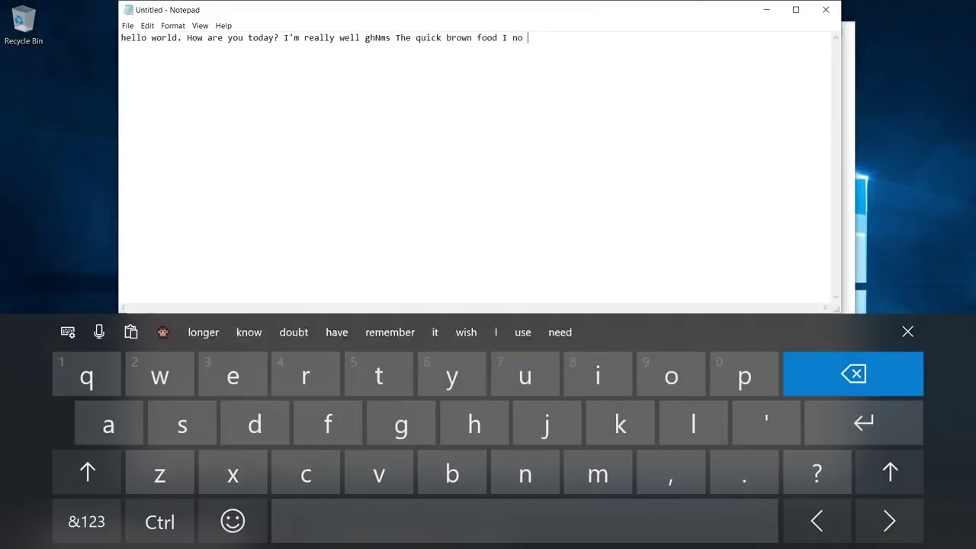
key(BackSpace)
key(BackSpace)
key(BackSpace)
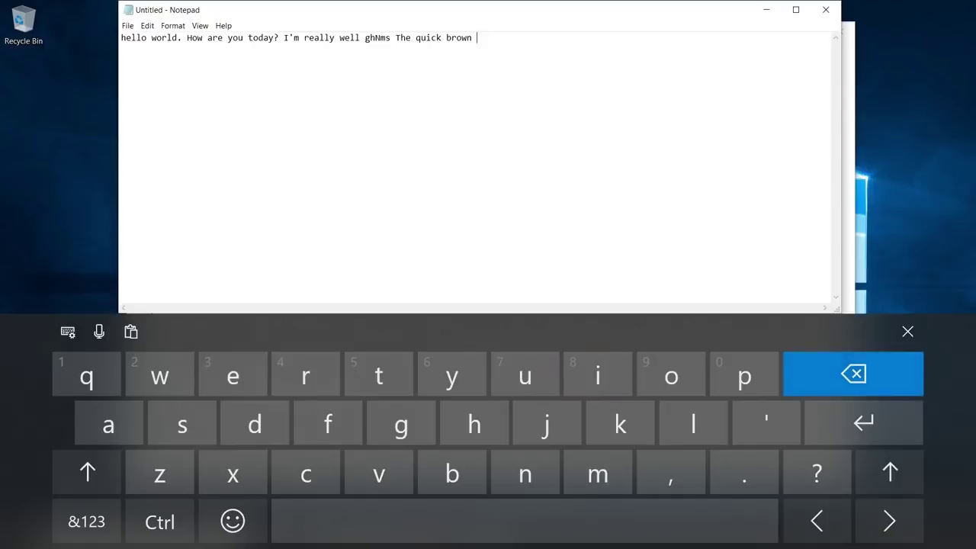
Swipe the words "food jumps pet the pay spot" on the touch keyboard after "brown".
mouse_move(327, 425)
mouse_down()
mouse_move(469, 390)
mouse_move(254, 425)
mouse_up()
mouse_move(546, 425)
mouse_down()
mouse_move(725, 402)
mouse_move(744, 376)
mouse_move(436, 468)
mouse_move(379, 376)
mouse_move(233, 376)
mouse_up()
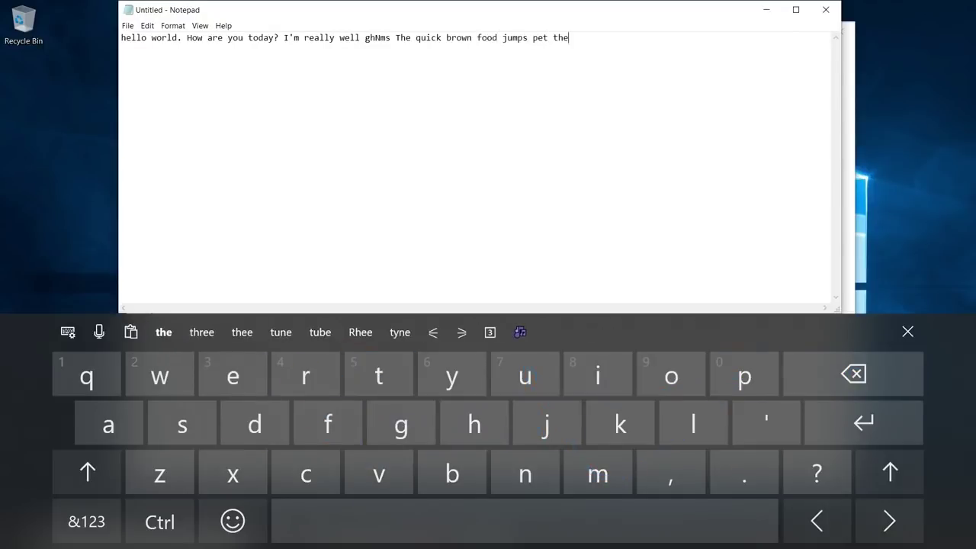
mouse_move(744, 376)
mouse_down()
mouse_move(125, 473)
mouse_move(452, 376)
mouse_up()
mouse_move(255, 425)
mouse_down()
mouse_move(744, 376)
mouse_move(379, 376)
mouse_up()
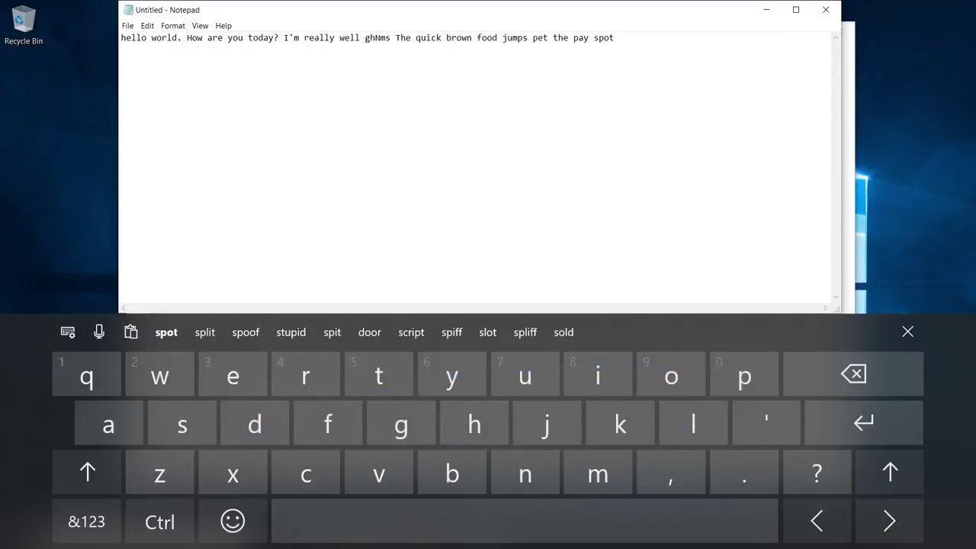
Hide the touch keyboard and Notepad, then reload Typing insights and examine its keystrokes saved and swiped words statistics.
click(907, 331)
click(764, 12)
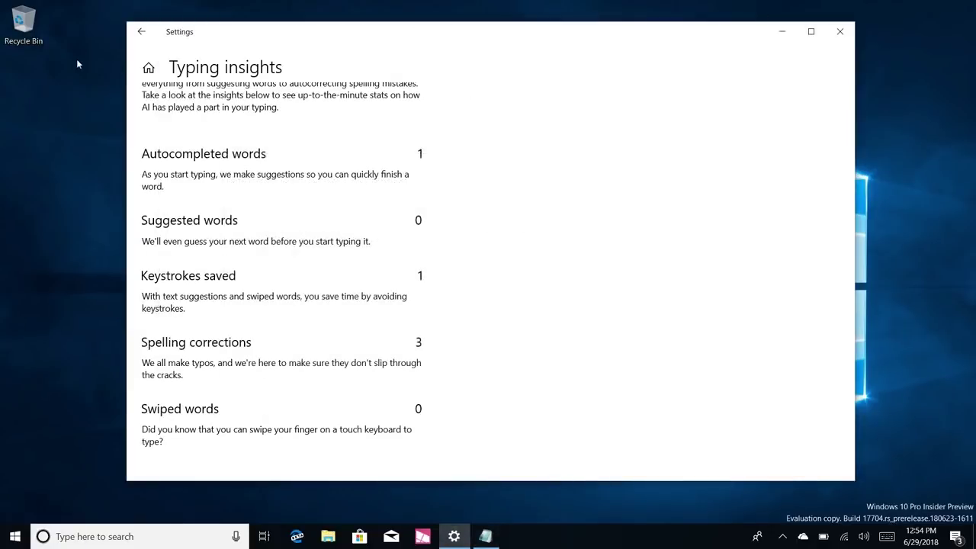
click(141, 31)
click(375, 420)
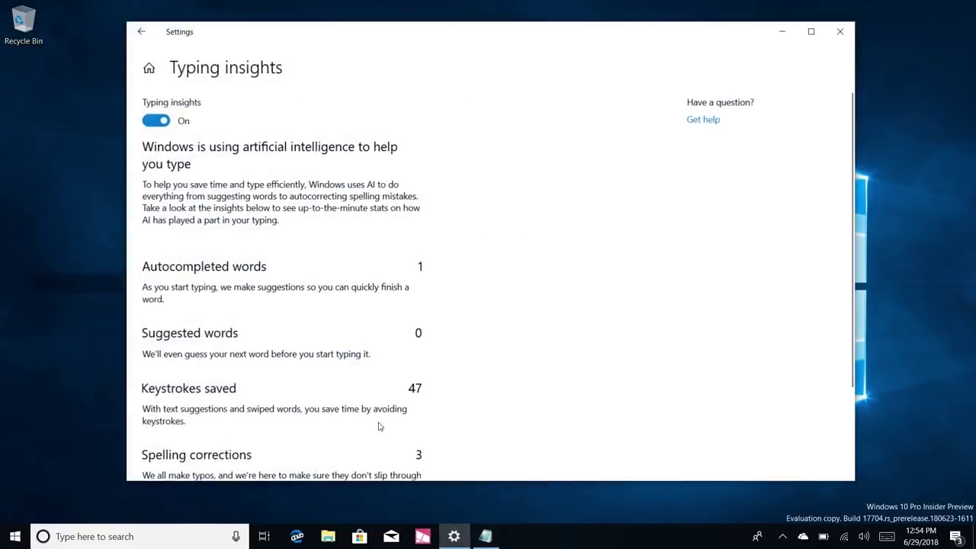
scroll(628, 344, down, 2)
scroll(627, 345, down, 1)
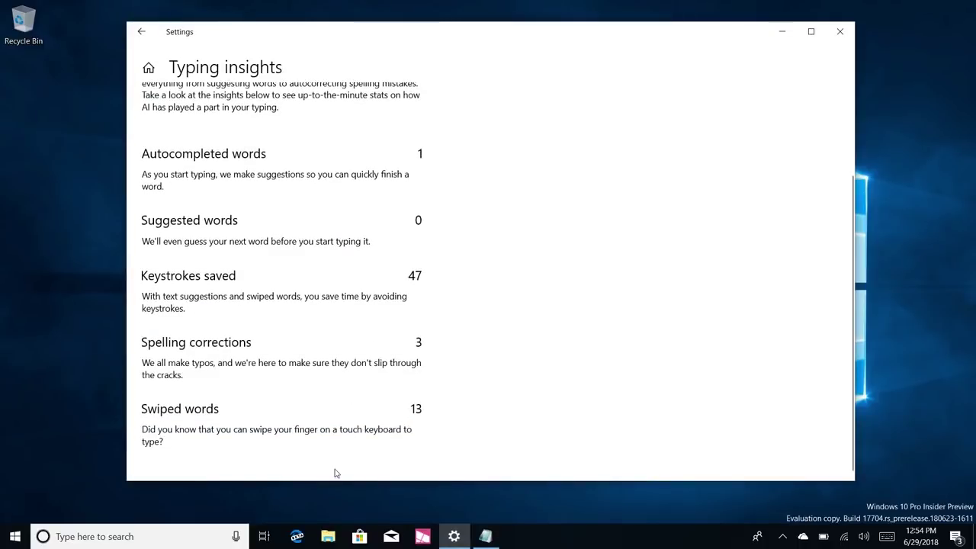
scroll(334, 473, up, 2)
scroll(334, 473, down, 2)
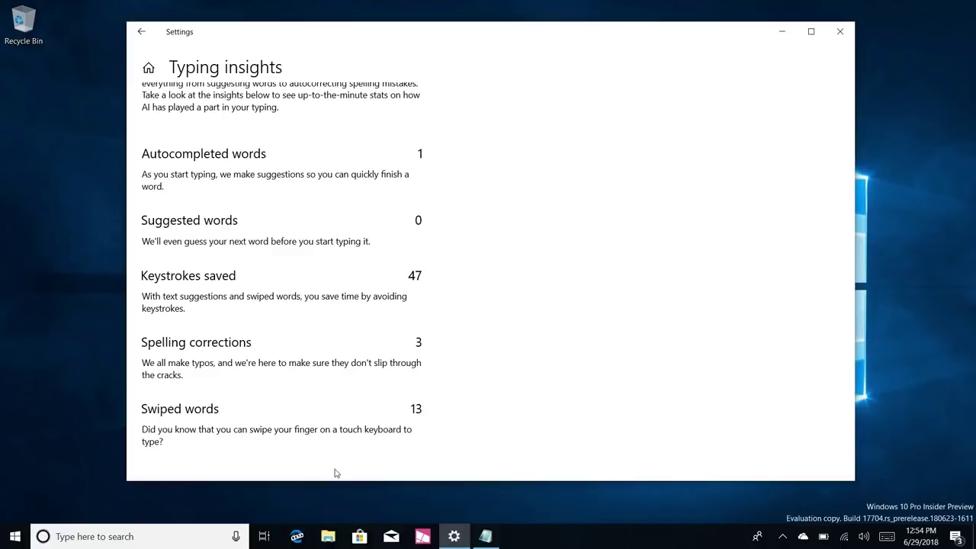
scroll(377, 279, up, 3)
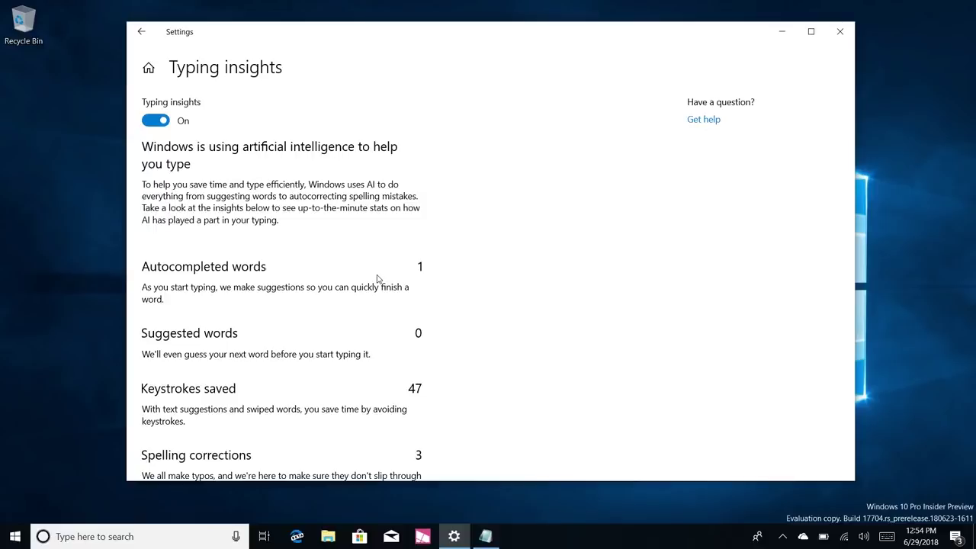
Close Settings and open Task Manager in its detailed view, showing the list of processes.
click(839, 33)
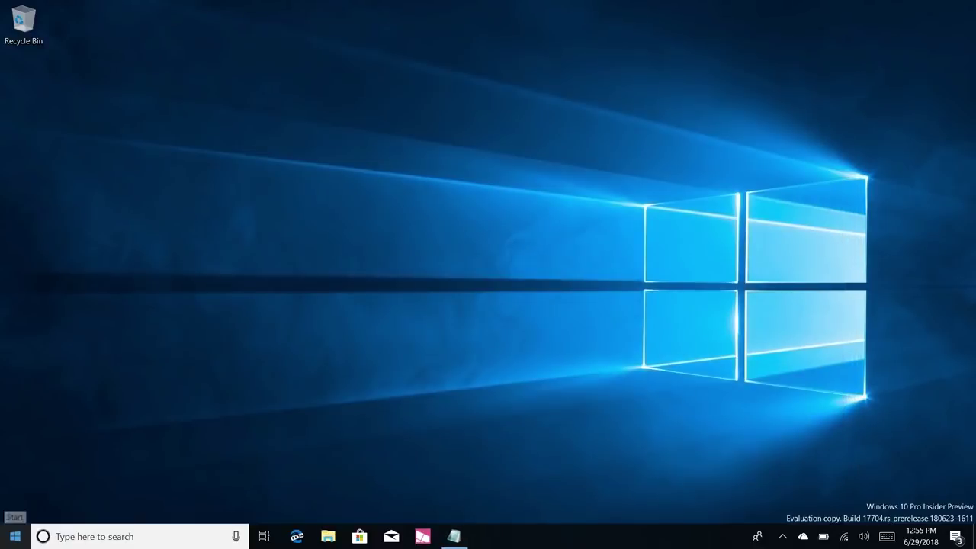
right_click(4, 543)
click(55, 404)
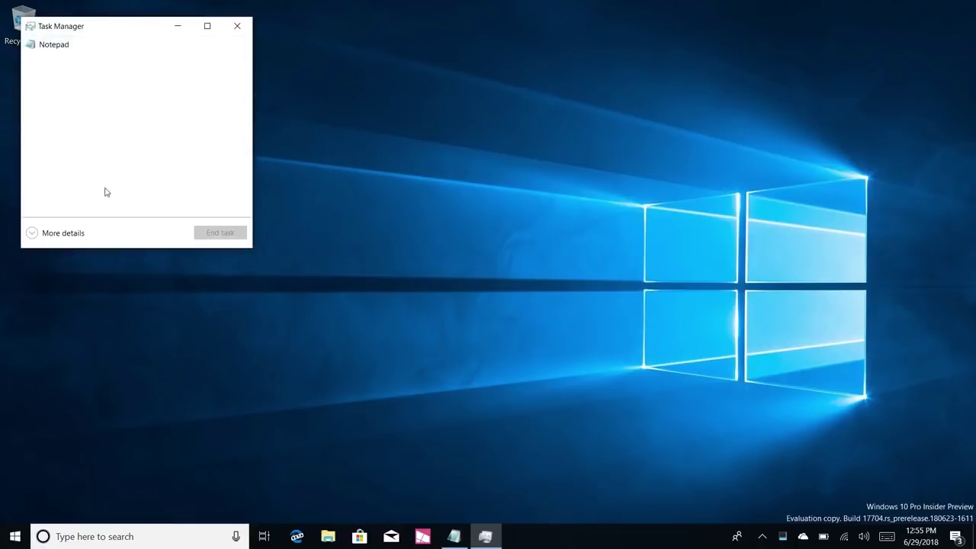
click(77, 229)
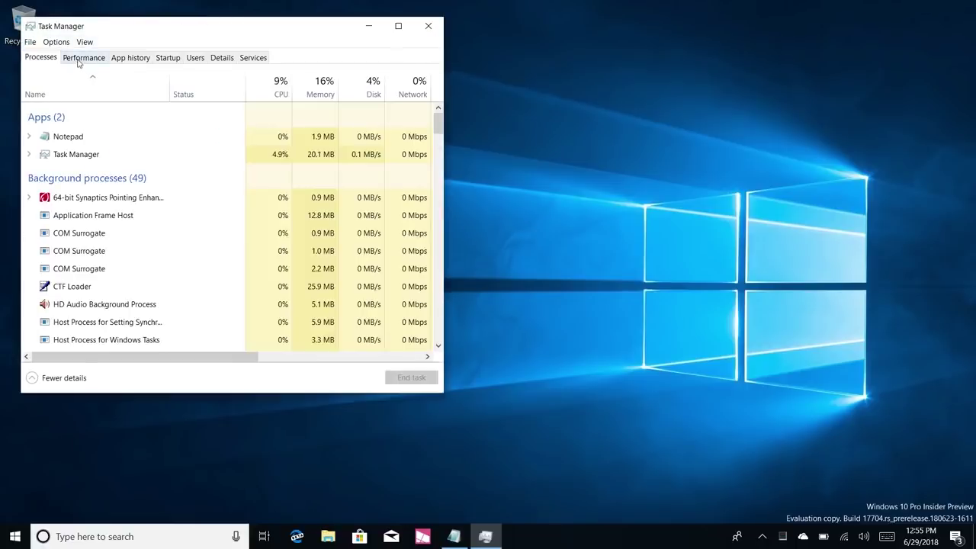
click(76, 61)
click(46, 58)
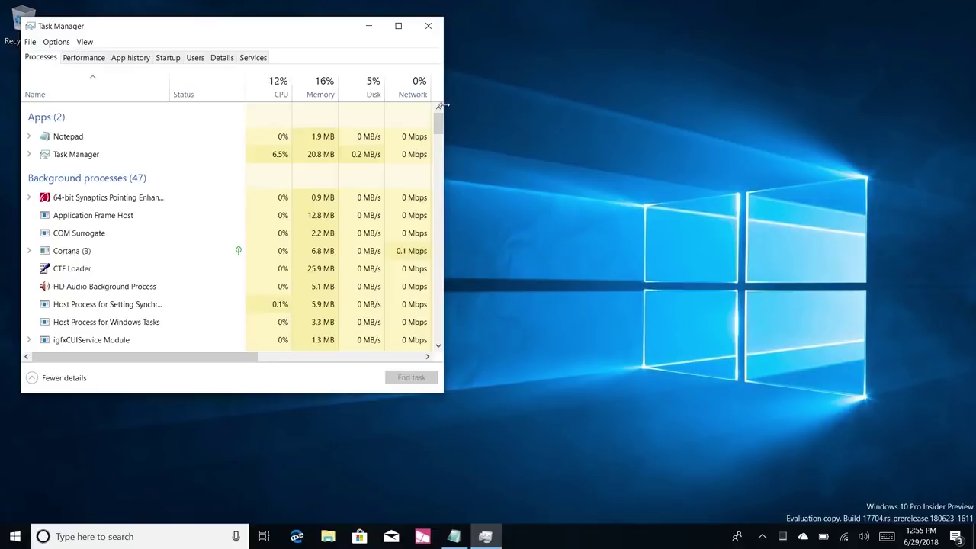
Widen the Task Manager window and its Power usage trend column to view the power usage columns, and close Task Manager.
drag(443, 184, 913, 183)
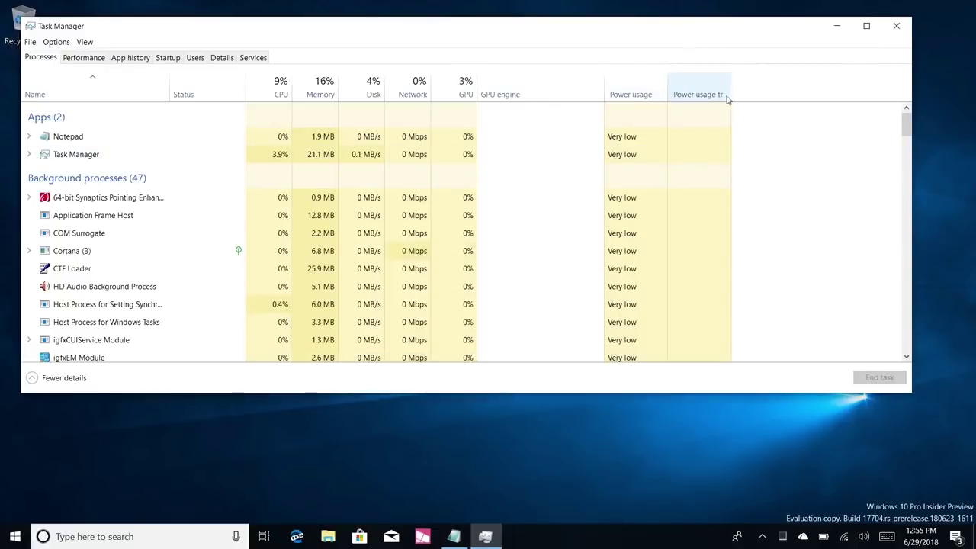
drag(732, 99, 845, 100)
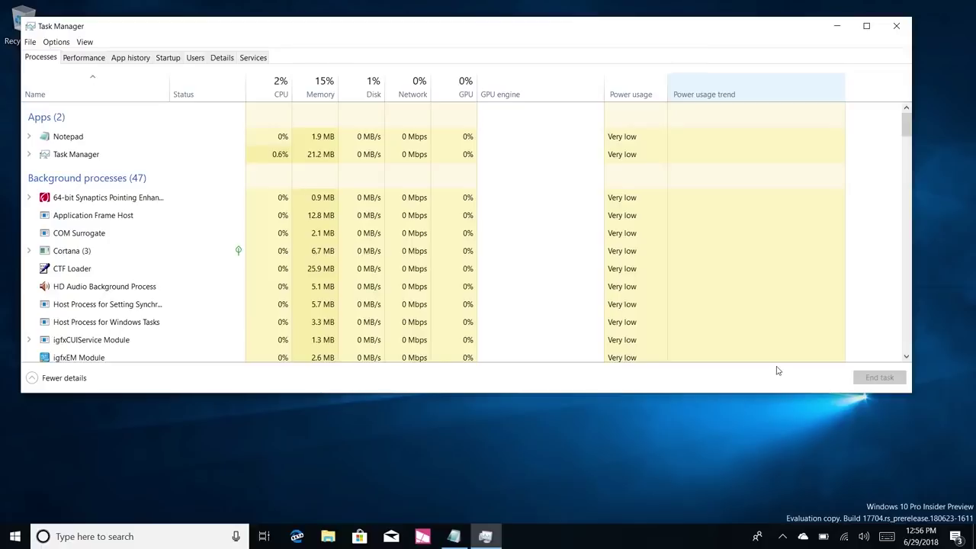
drag(911, 286, 906, 285)
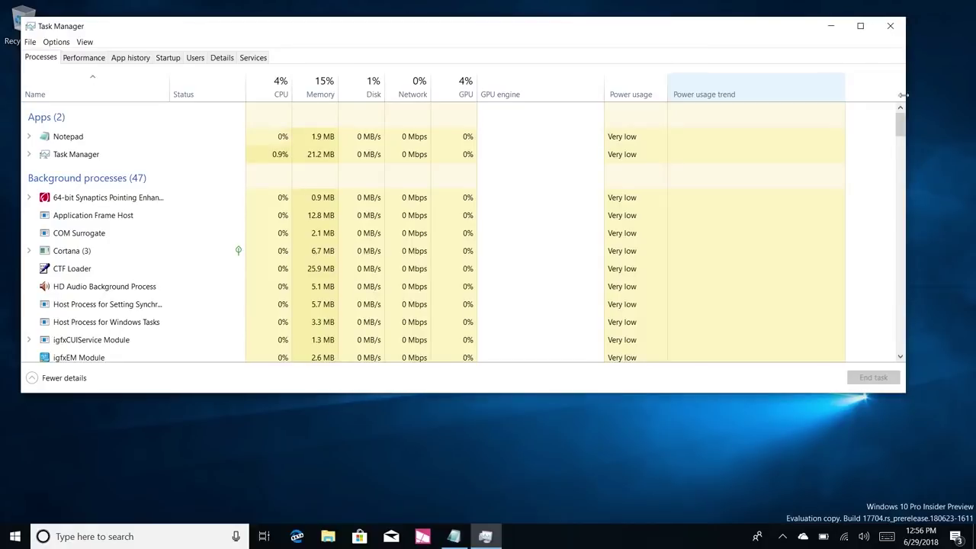
click(890, 27)
Search for "snipping" to open Snipping Tool and move its window nearer the middle of the desktop.
key(super)
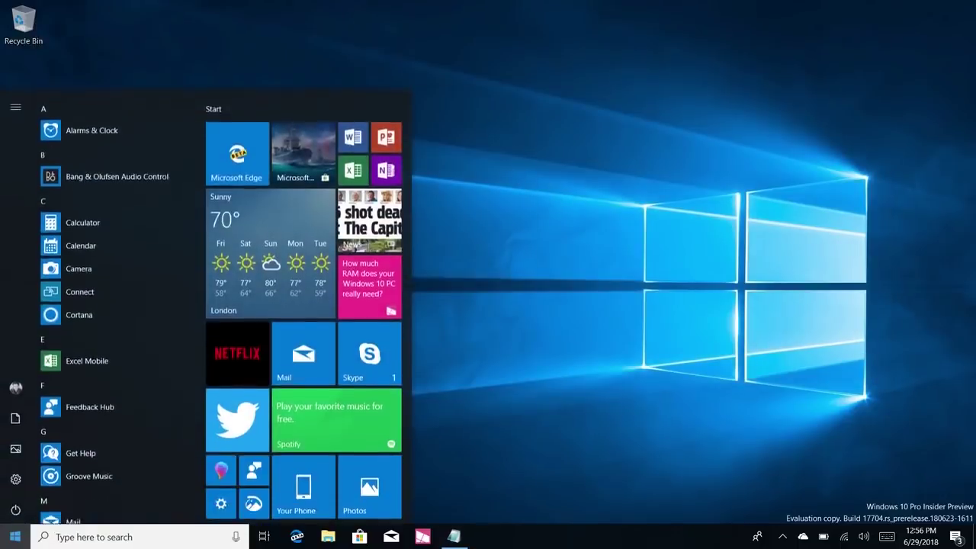
text(snipping)
key(Return)
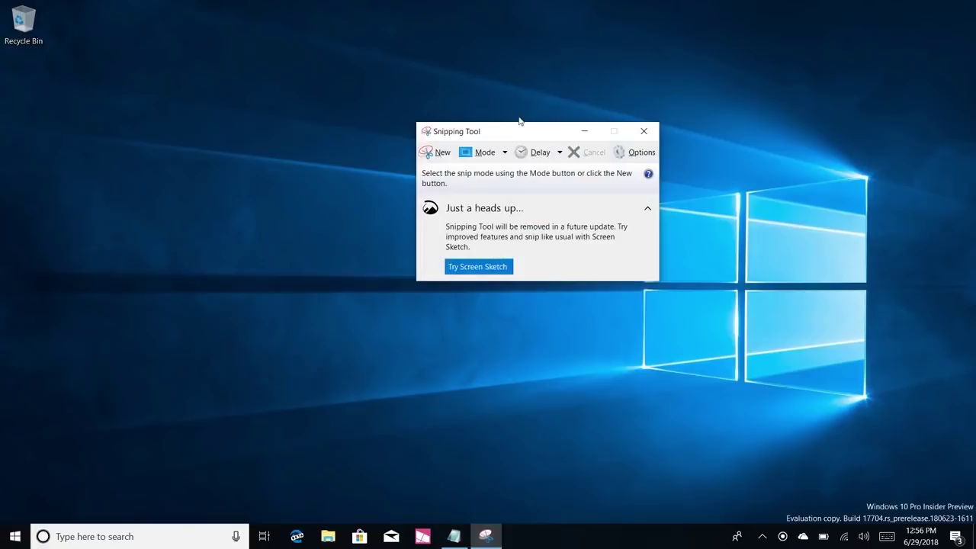
drag(500, 133, 449, 109)
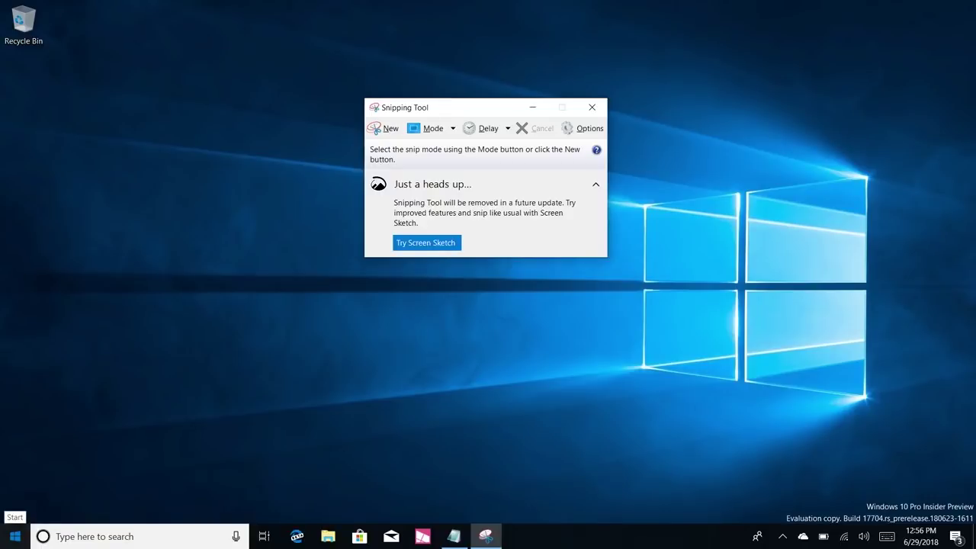
Open a rectangular screen snip of the Snipping Tool window in Screen Sketch and scribble over it with the red pen.
key(super+shift+s)
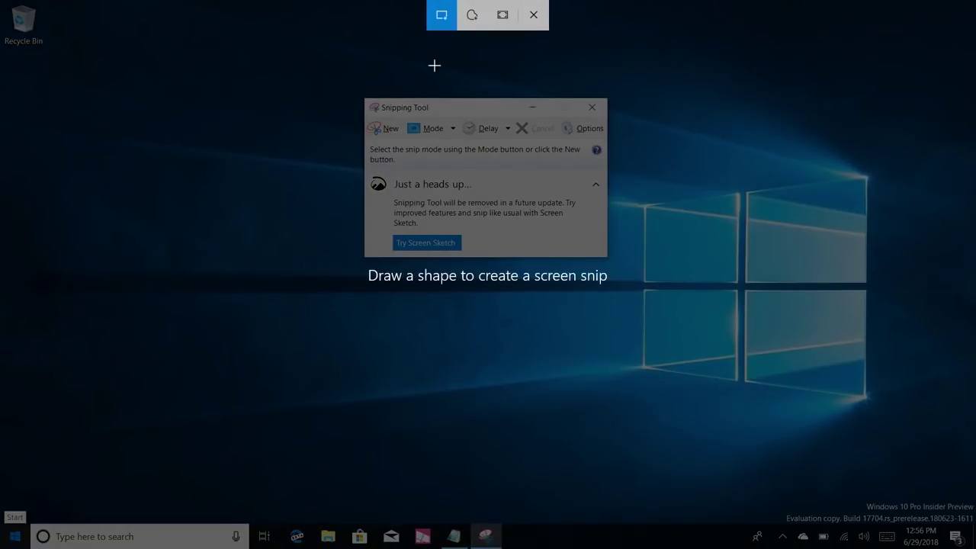
drag(323, 57, 647, 308)
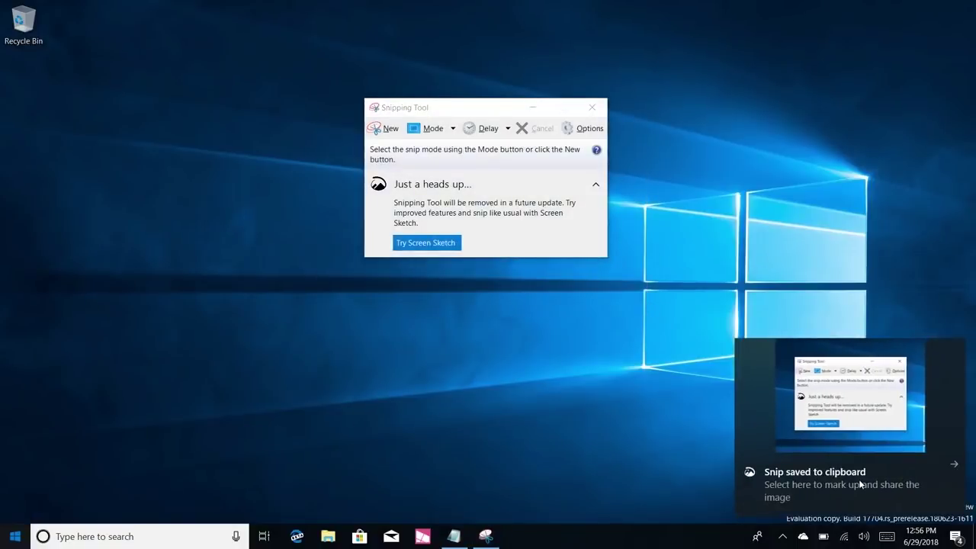
click(860, 484)
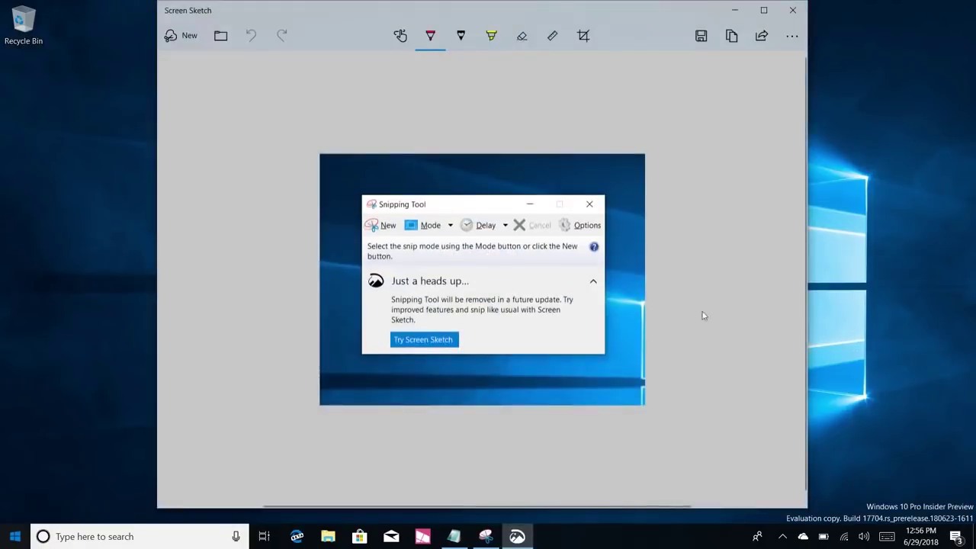
mouse_move(402, 208)
mouse_down()
mouse_move(486, 286)
mouse_move(442, 263)
mouse_move(305, 244)
mouse_up()
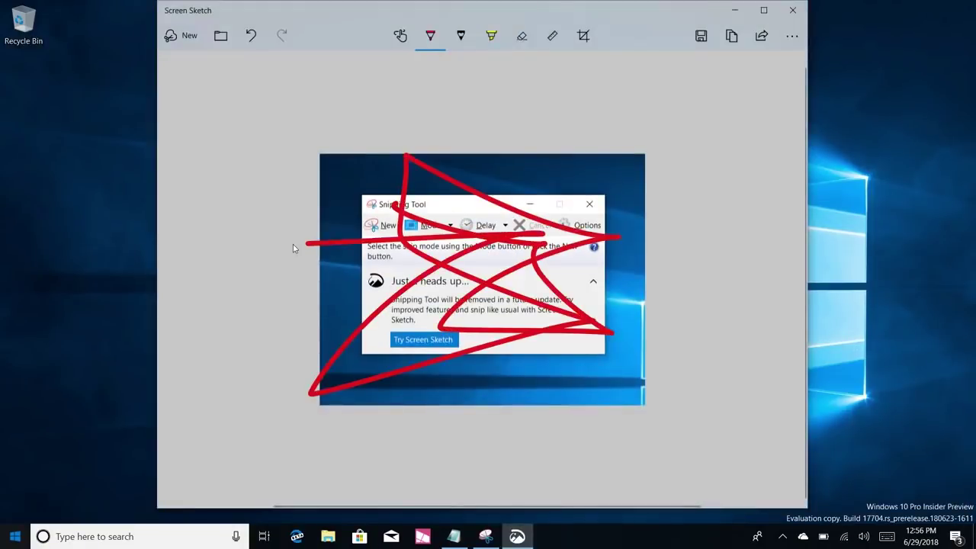